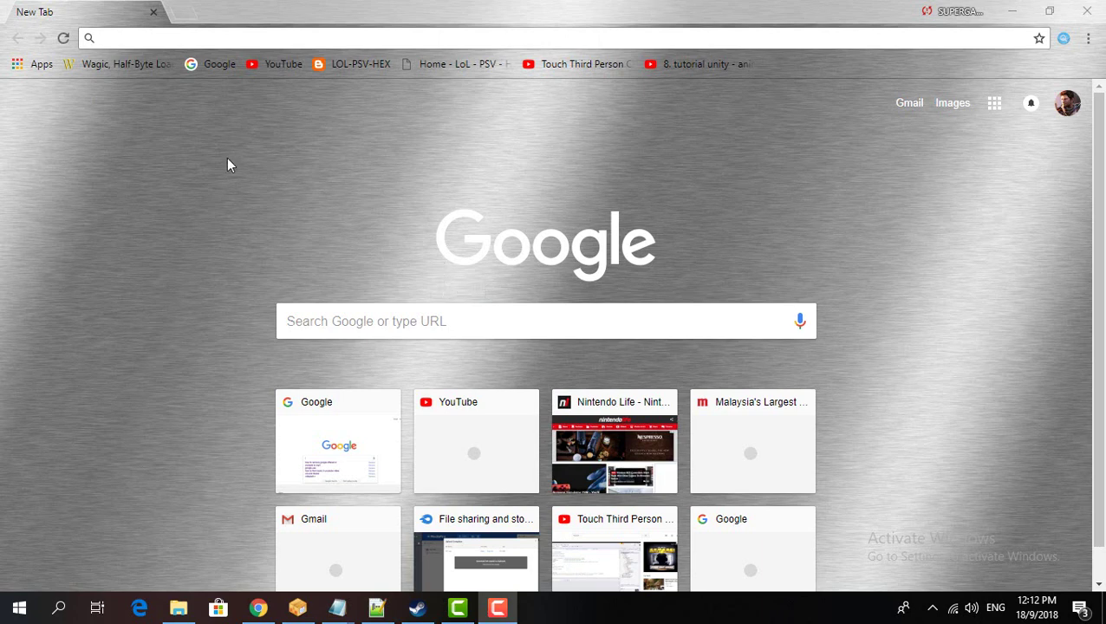
# Open YouTube, search for "best video intro" and open the "Top 50 Best Intro Templates" video.
pyautogui.click(282, 63)
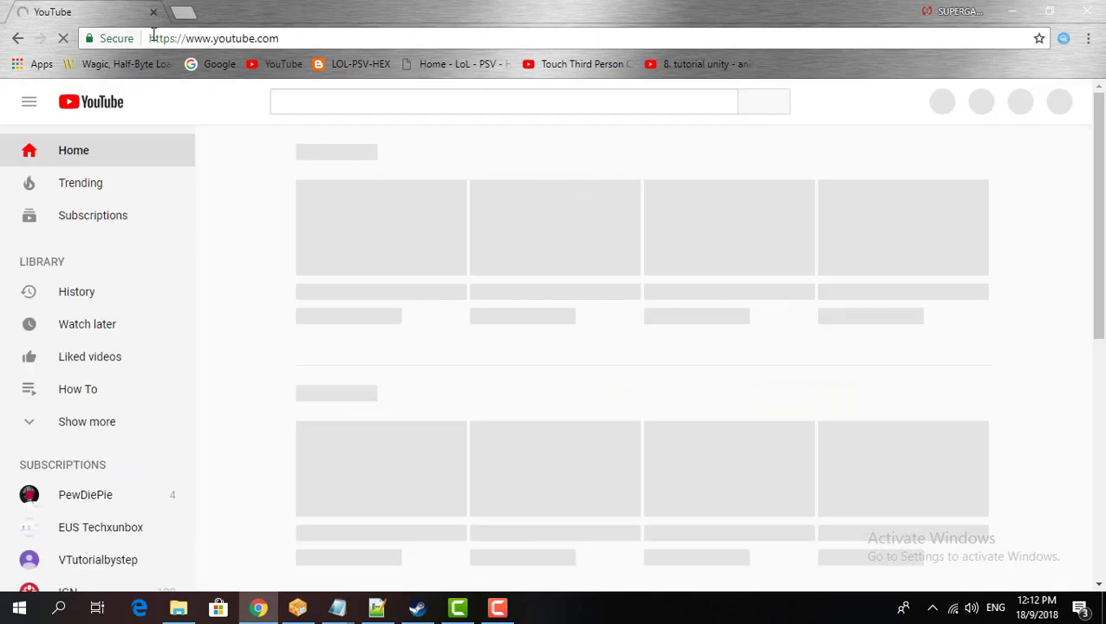
pyautogui.click(355, 99)
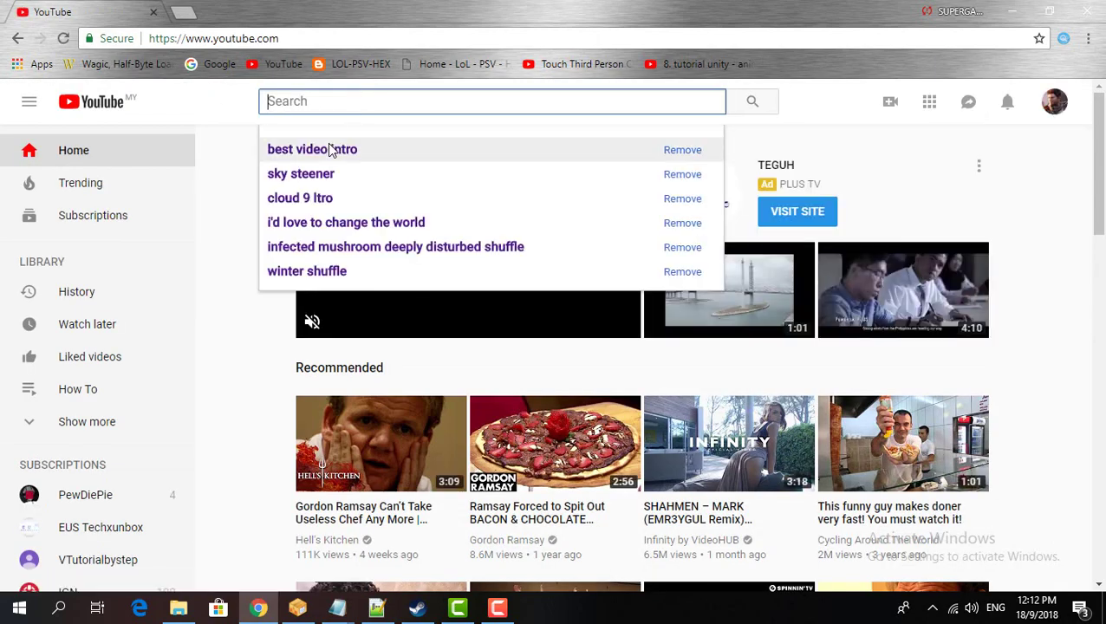
pyautogui.click(396, 158)
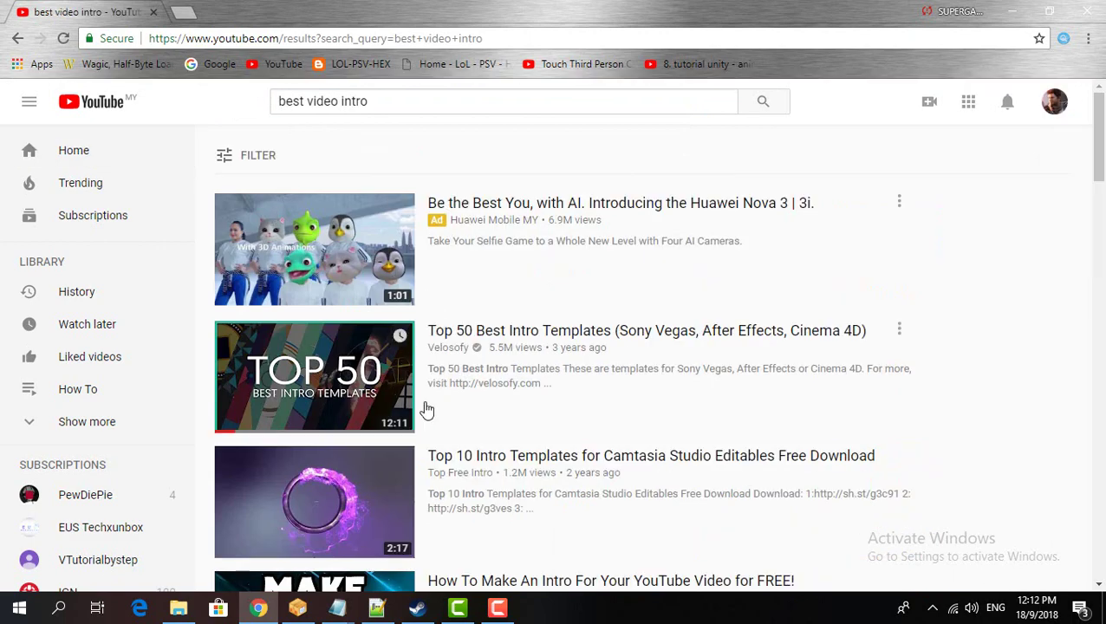
pyautogui.scroll(-1, 568, 318)
pyautogui.click(510, 271)
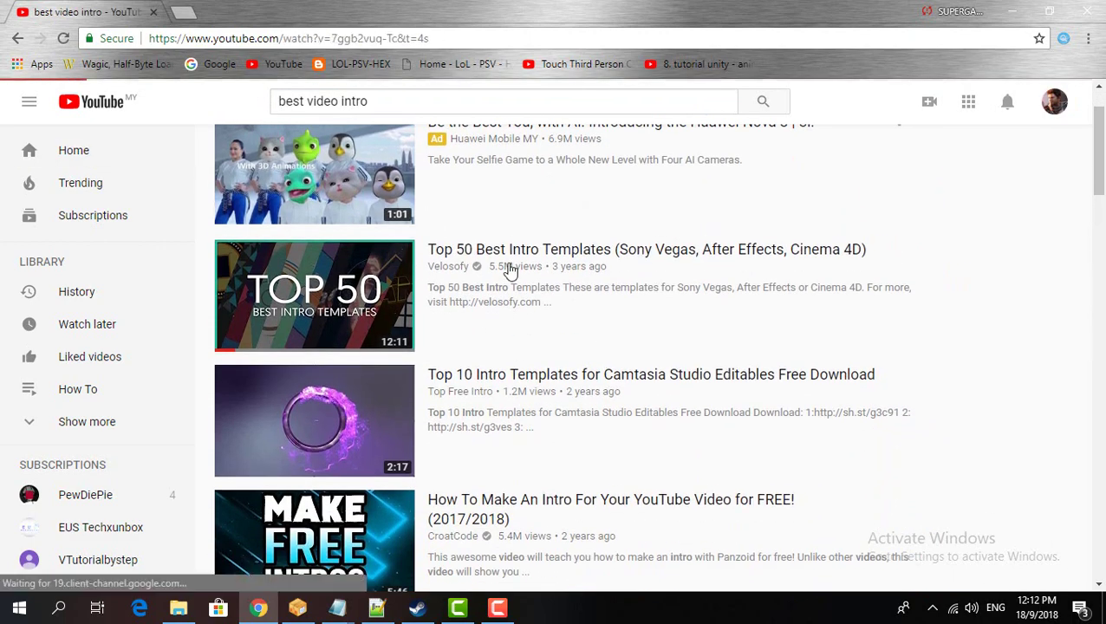
pyautogui.click(184, 381)
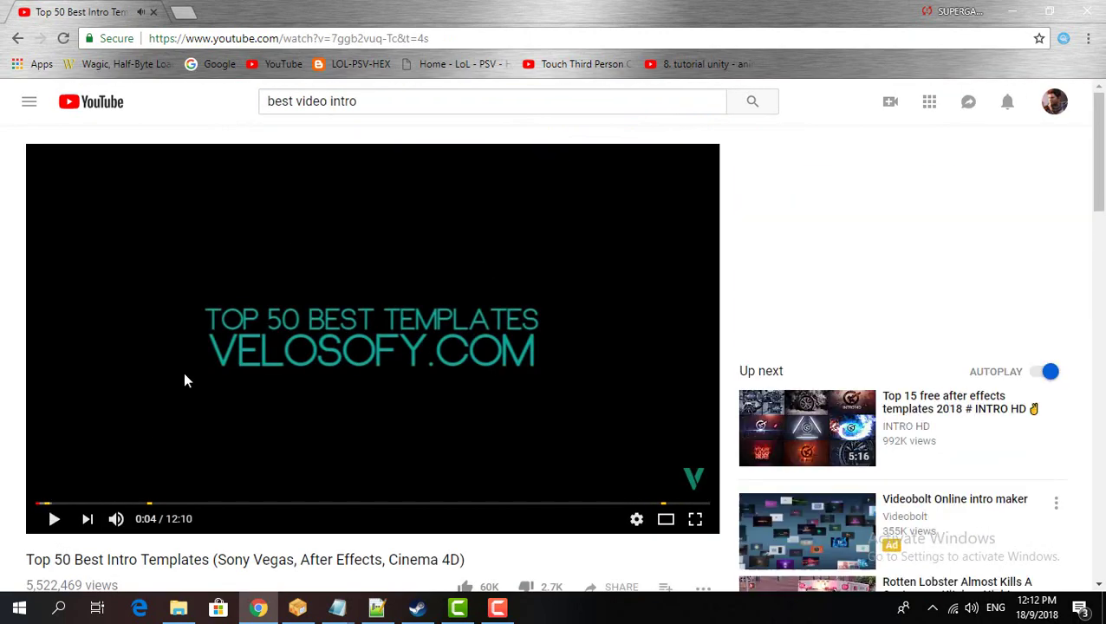
# Play the video, skip ahead to about 0:20 and close the banner ad over the player.
pyautogui.click(58, 531)
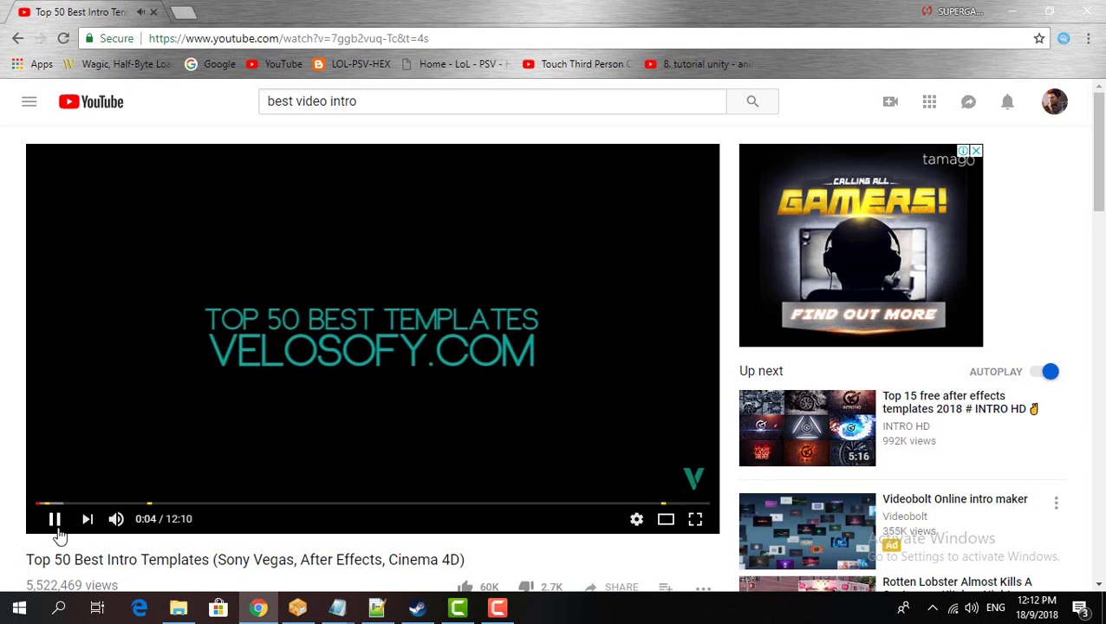
pyautogui.click(49, 504)
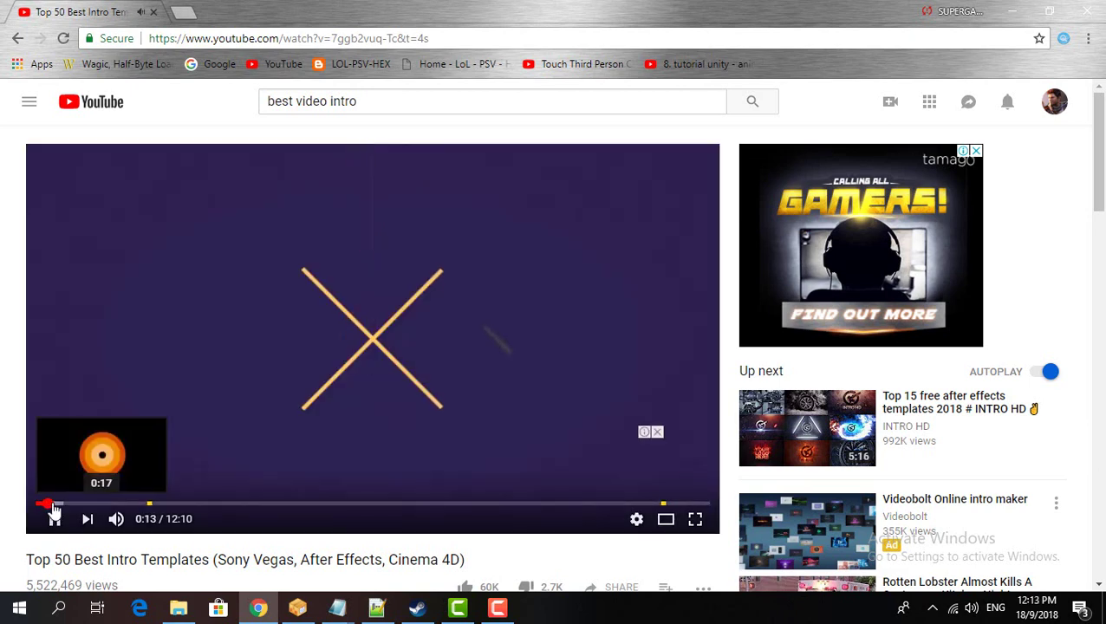
pyautogui.click(52, 504)
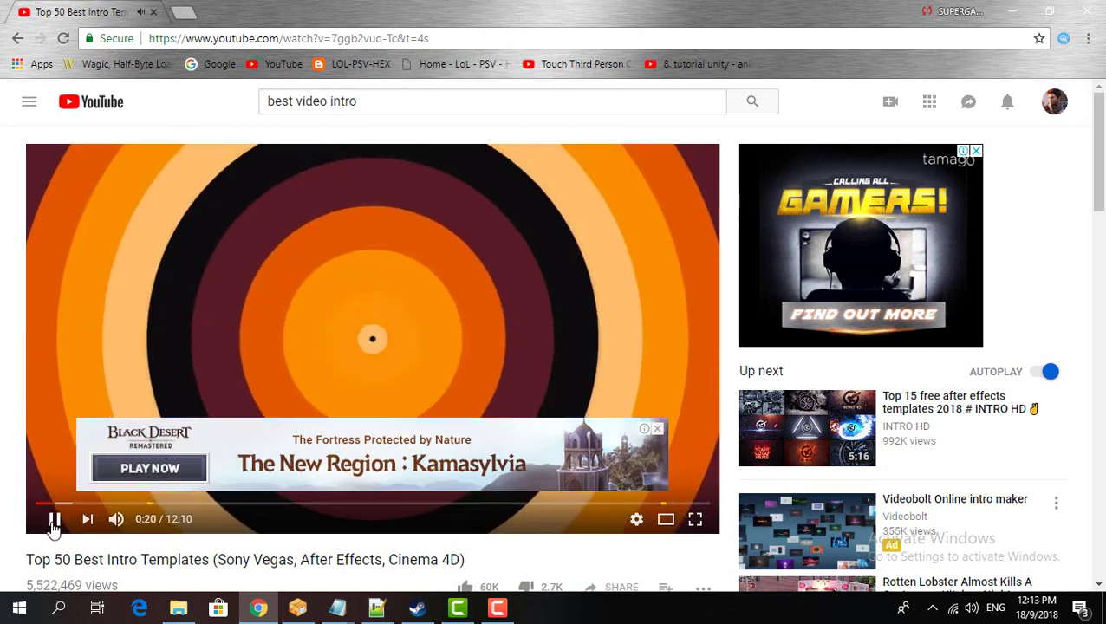
pyautogui.click(54, 518)
pyautogui.click(658, 429)
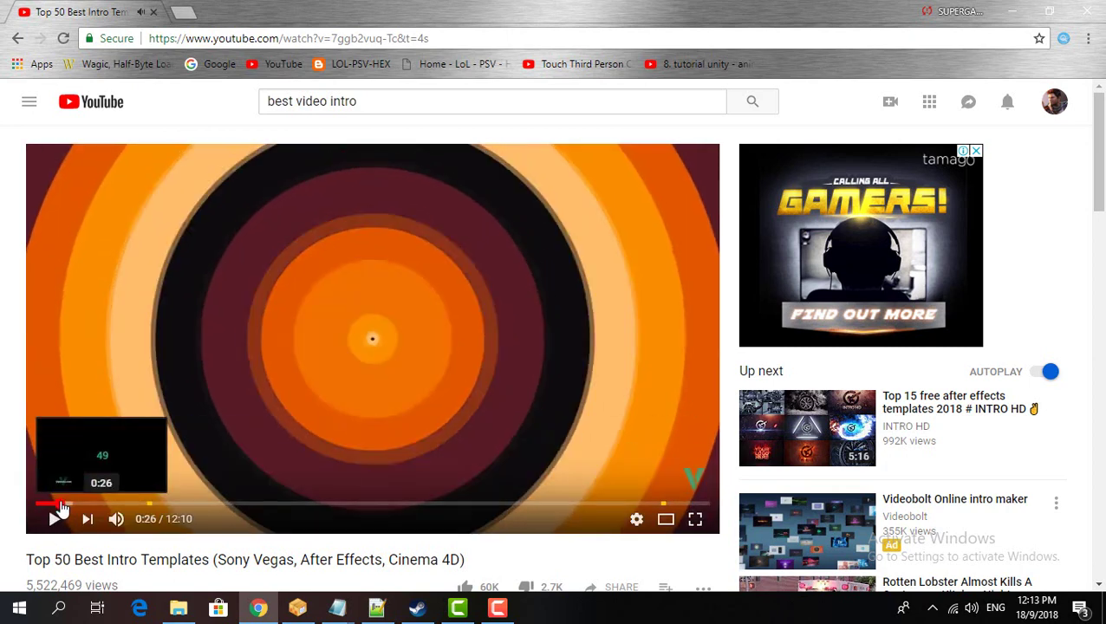
# Play the number 49 template clip from about 0:26 to listen to its music, then pause it.
pyautogui.click(67, 505)
pyautogui.click(60, 504)
pyautogui.click(347, 404)
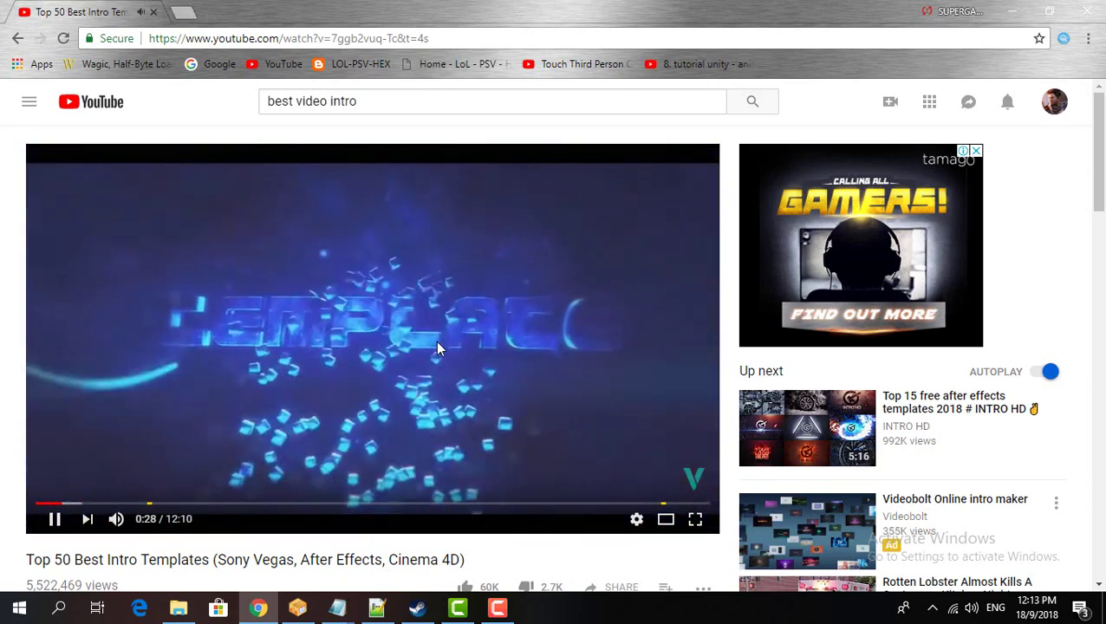
pyautogui.moveTo(118, 520)
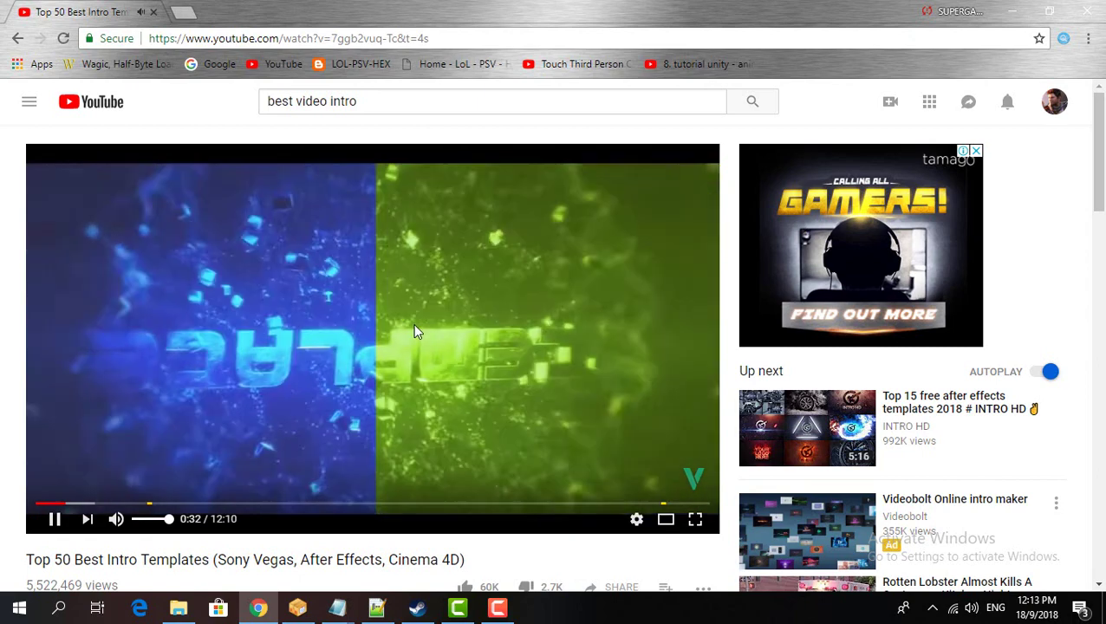
pyautogui.click(413, 323)
# Rewind the video to 0:27, pause it, and move it back to 0:22.
pyautogui.click(61, 508)
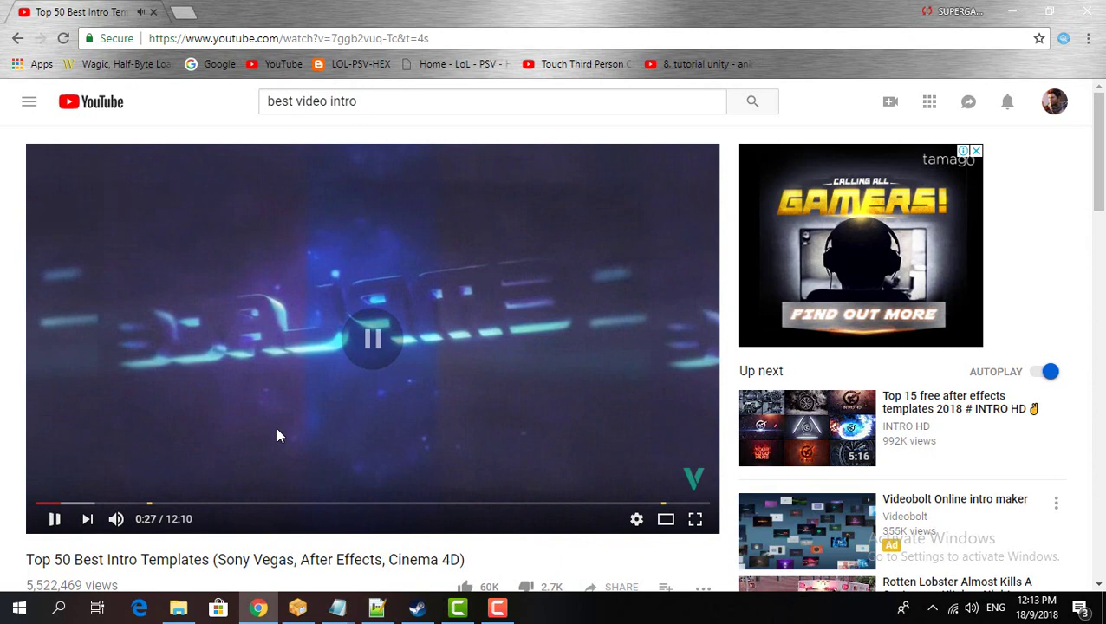
pyautogui.click(284, 432)
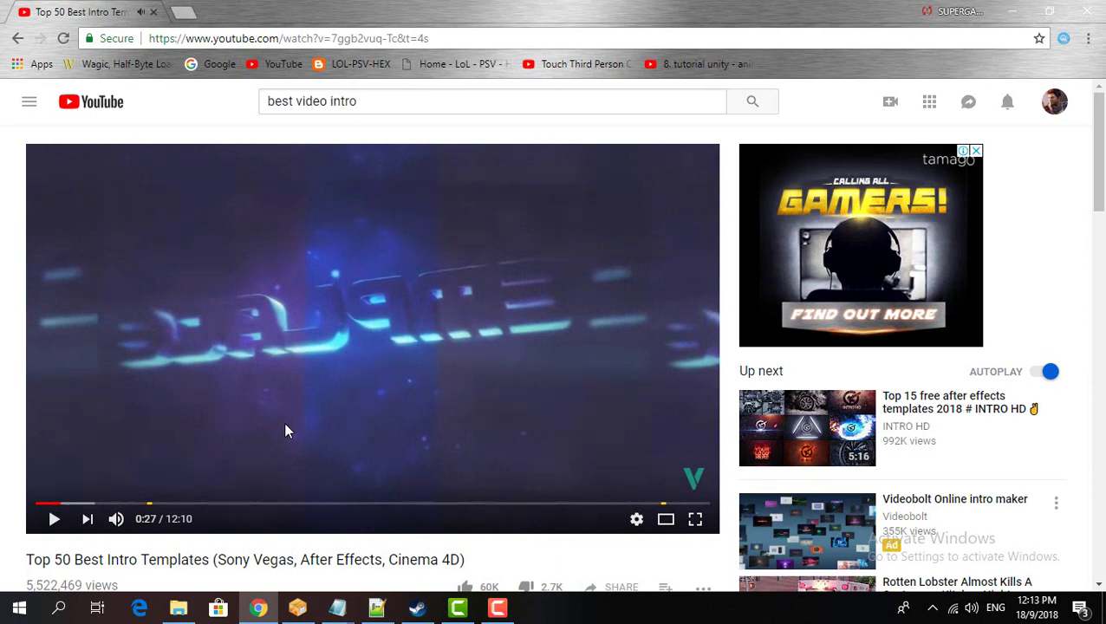
pyautogui.click(52, 506)
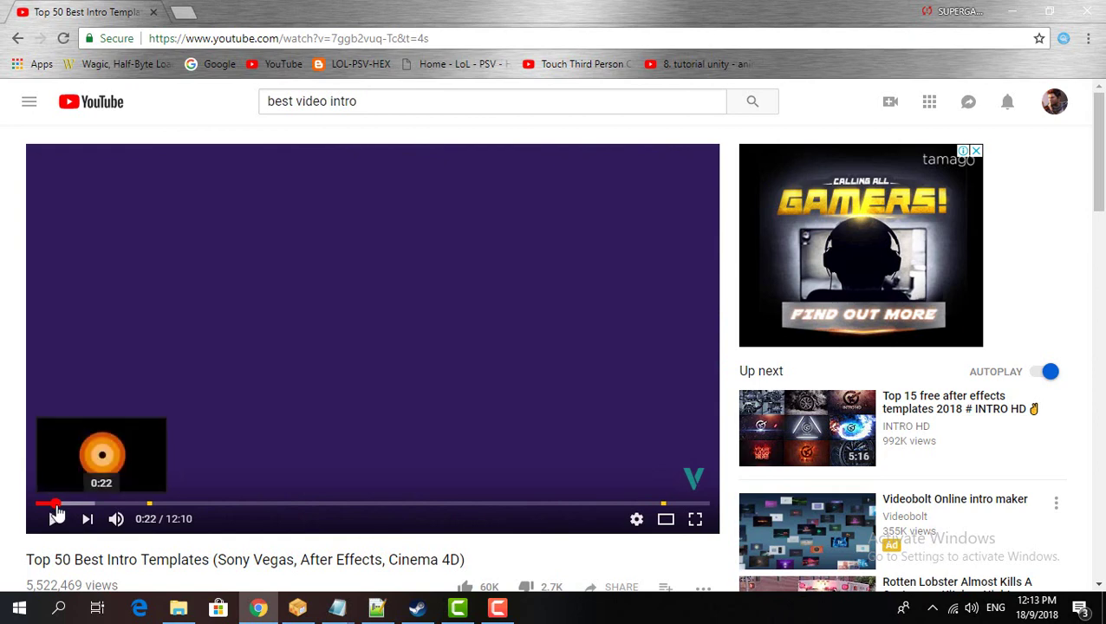
pyautogui.click(55, 504)
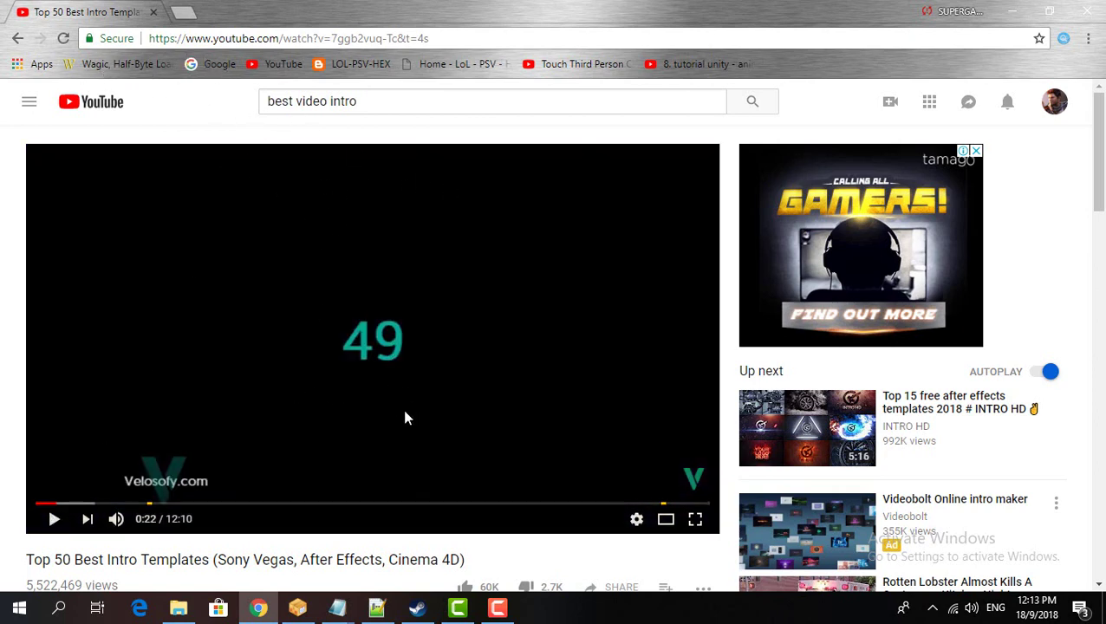
# Open google.com in a new browser tab.
pyautogui.click(189, 14)
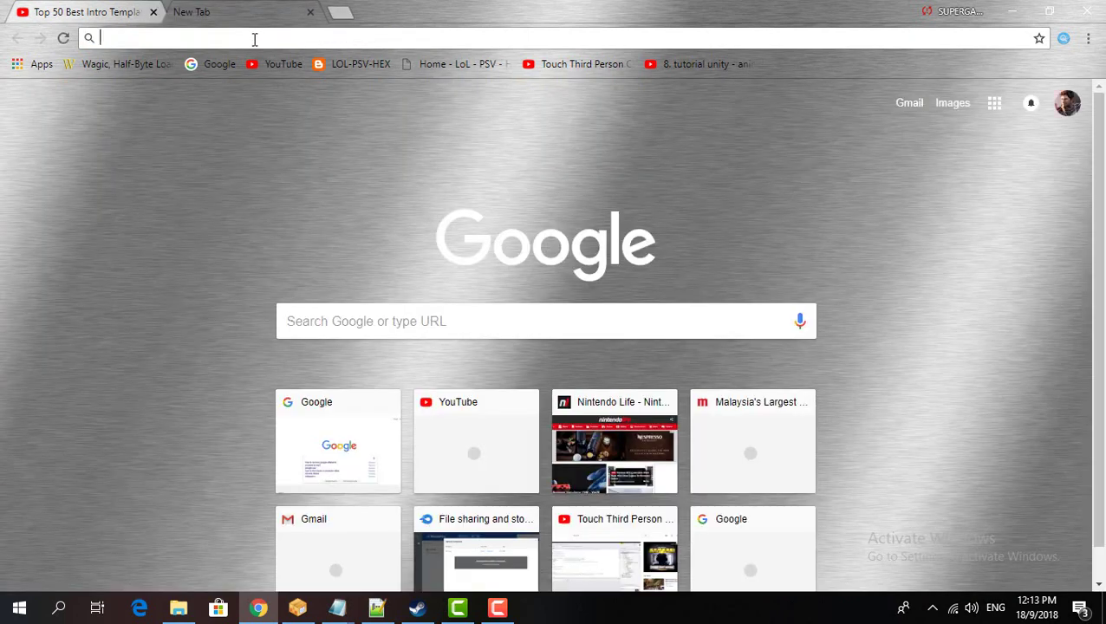
pyautogui.write('facebook.com')
pyautogui.tripleClick(247, 39)
pyautogui.write('google.com')
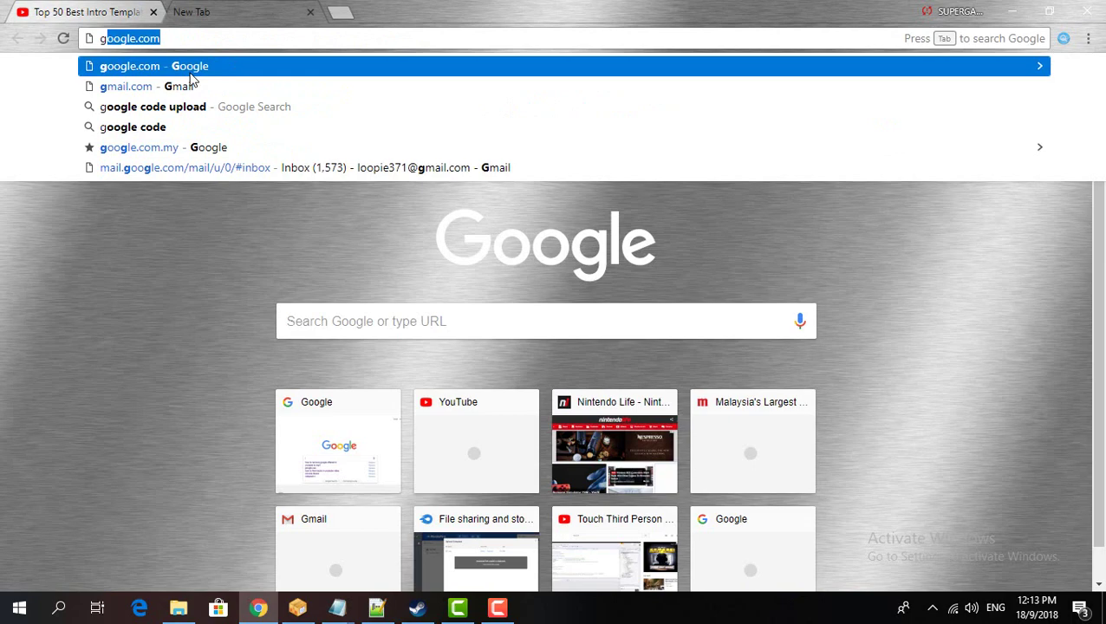
pyautogui.press('Return')
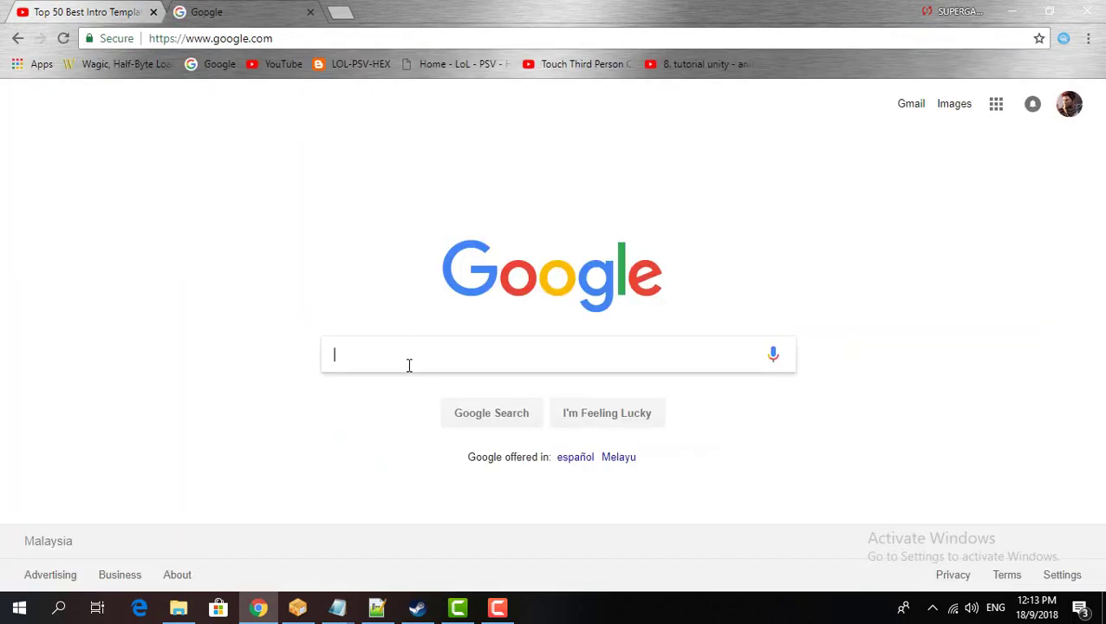
pyautogui.click(413, 366)
pyautogui.write('google')
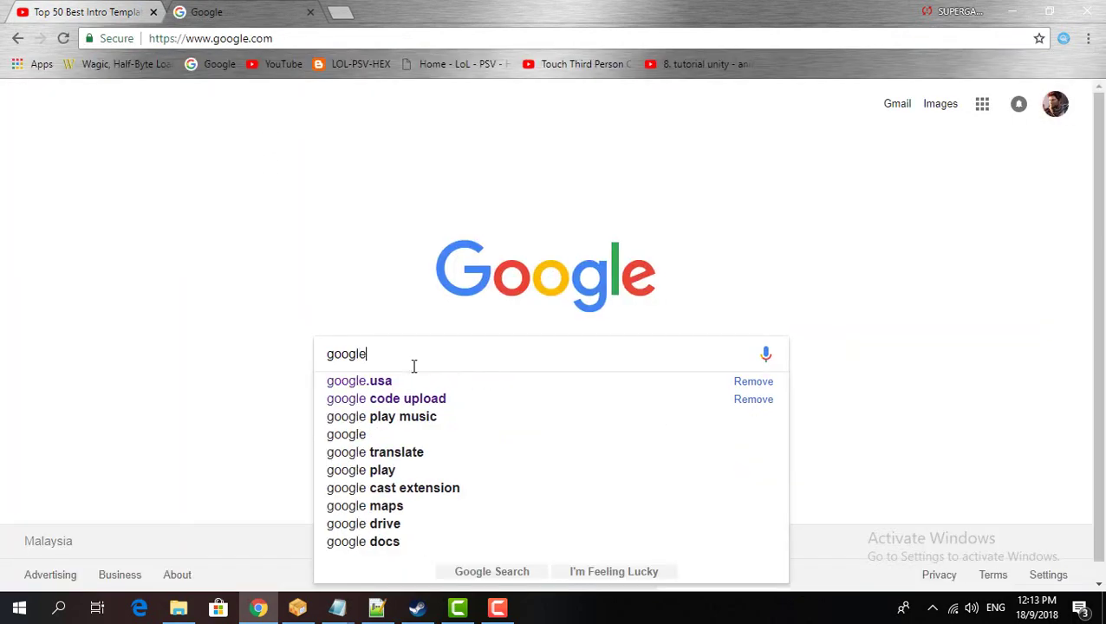
pyautogui.write(' chrome')
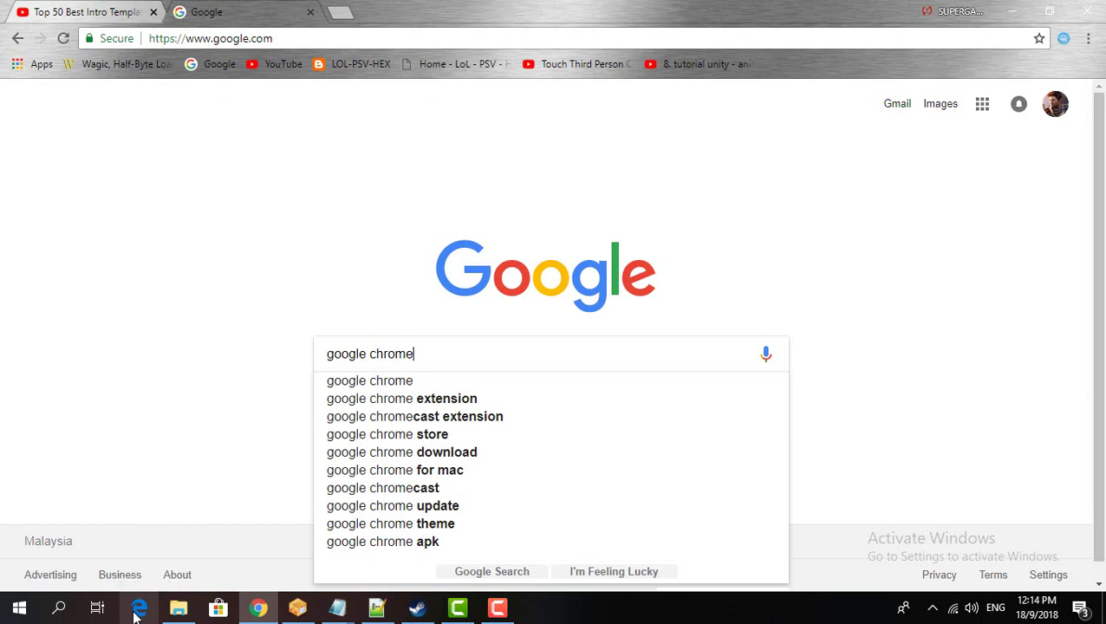
pyautogui.tripleClick(482, 355)
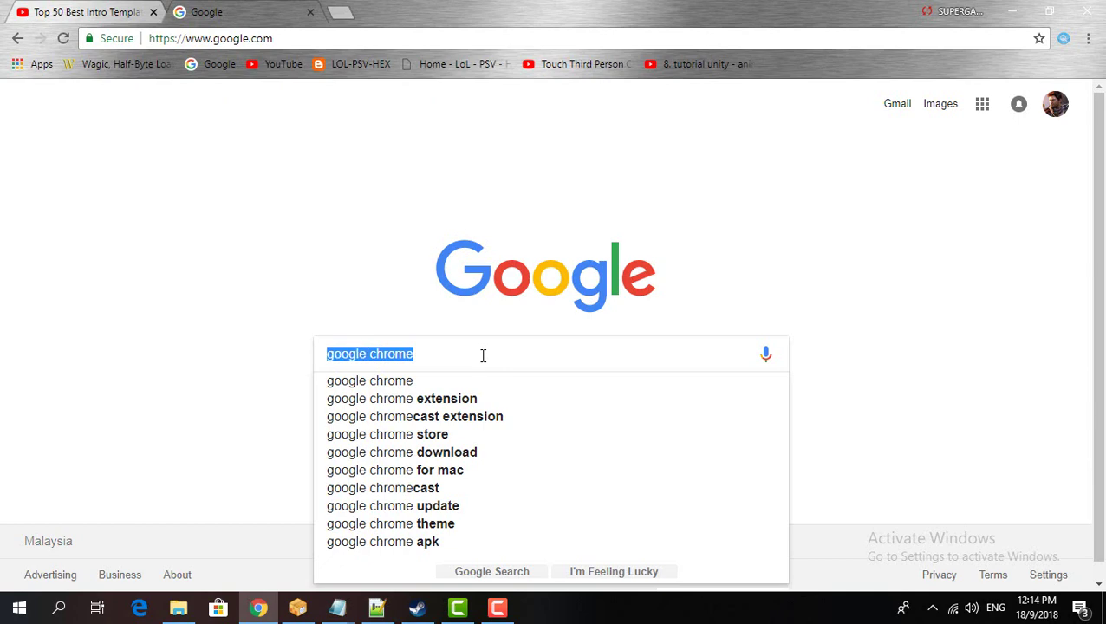
pyautogui.press('End')
pyautogui.write('d')
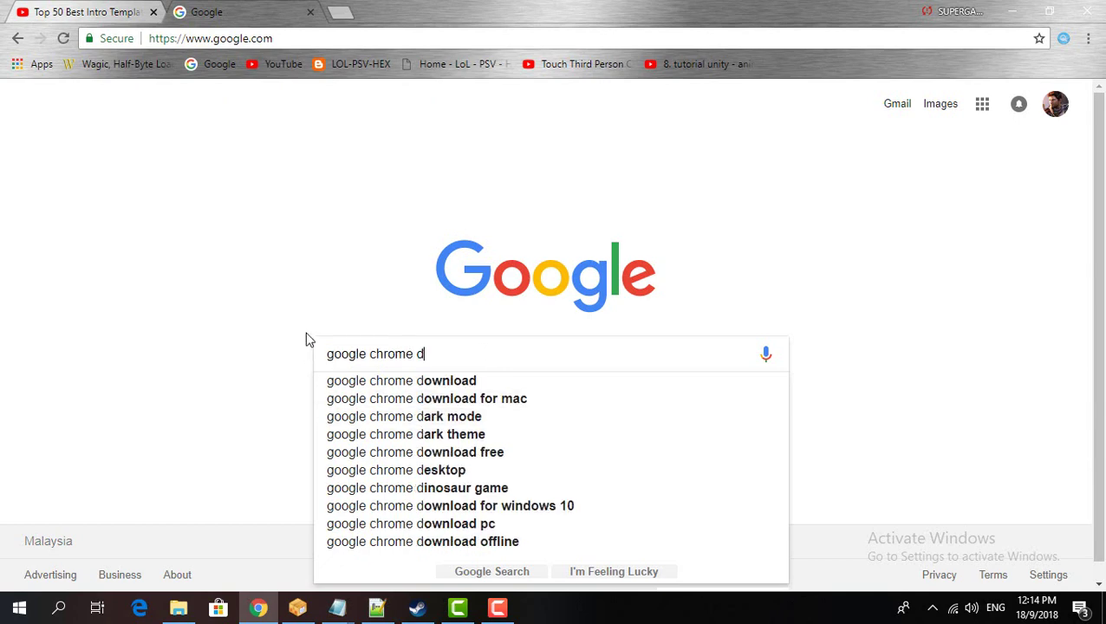
pyautogui.tripleClick(480, 360)
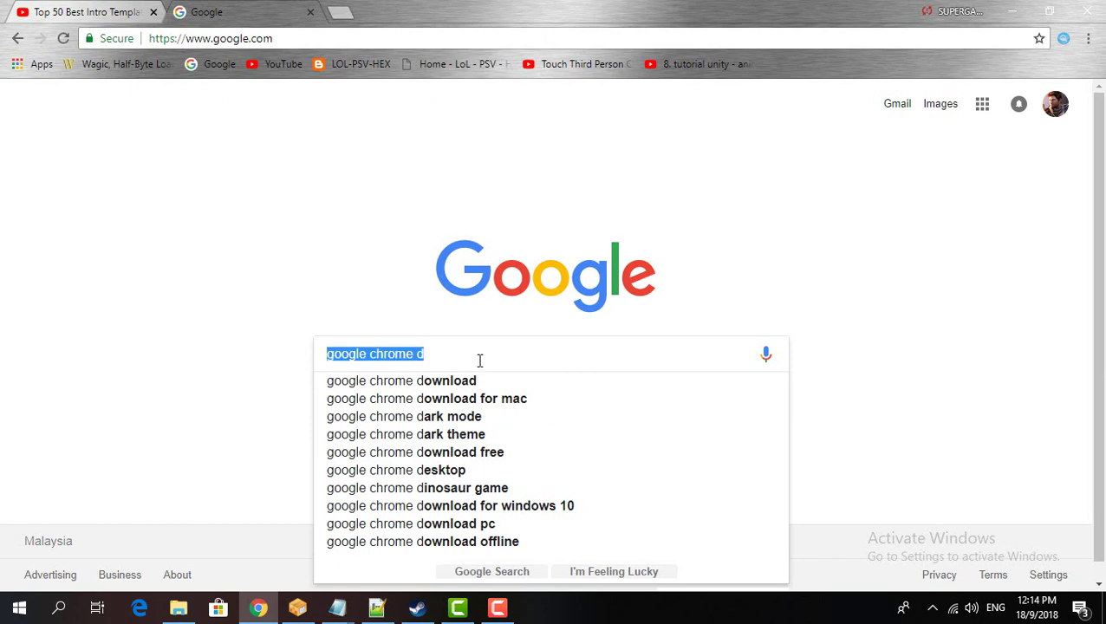
pyautogui.press('BackSpace')
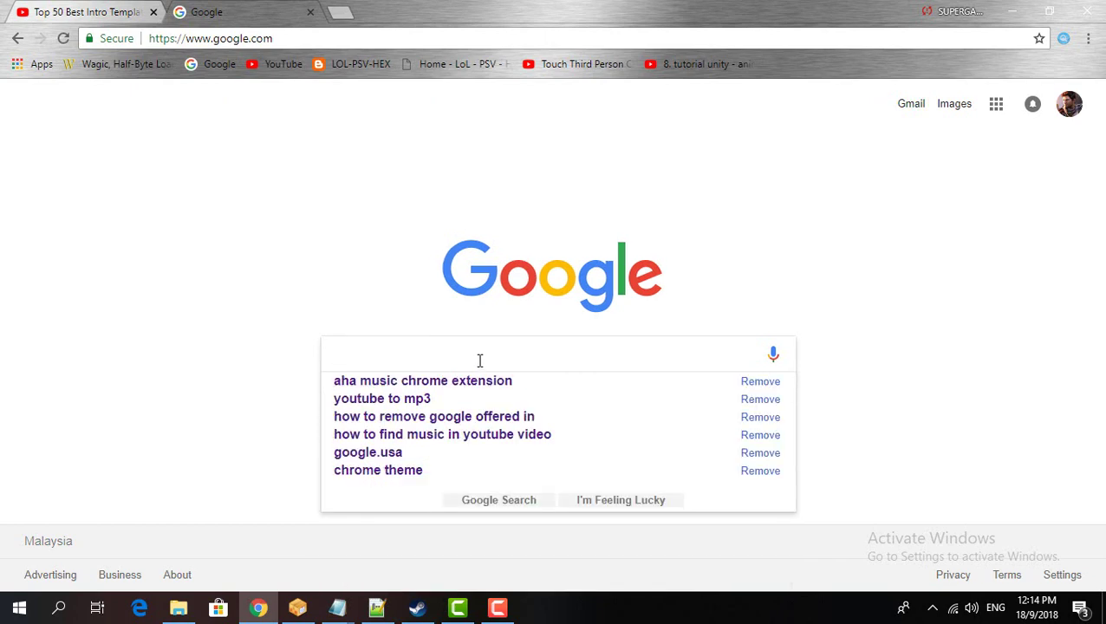
# Search Google for "aha music chrome extension" and open the AHA Music - Music Identifier page in the Chrome Web Store.
pyautogui.write('aha m')
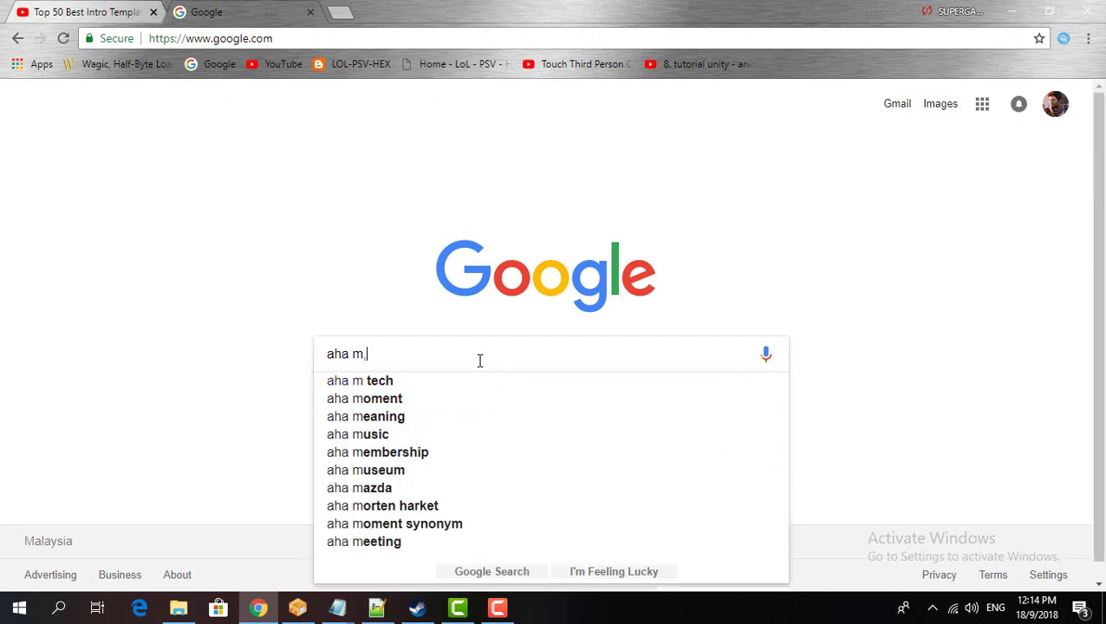
pyautogui.press('Down')
pyautogui.press('Return')
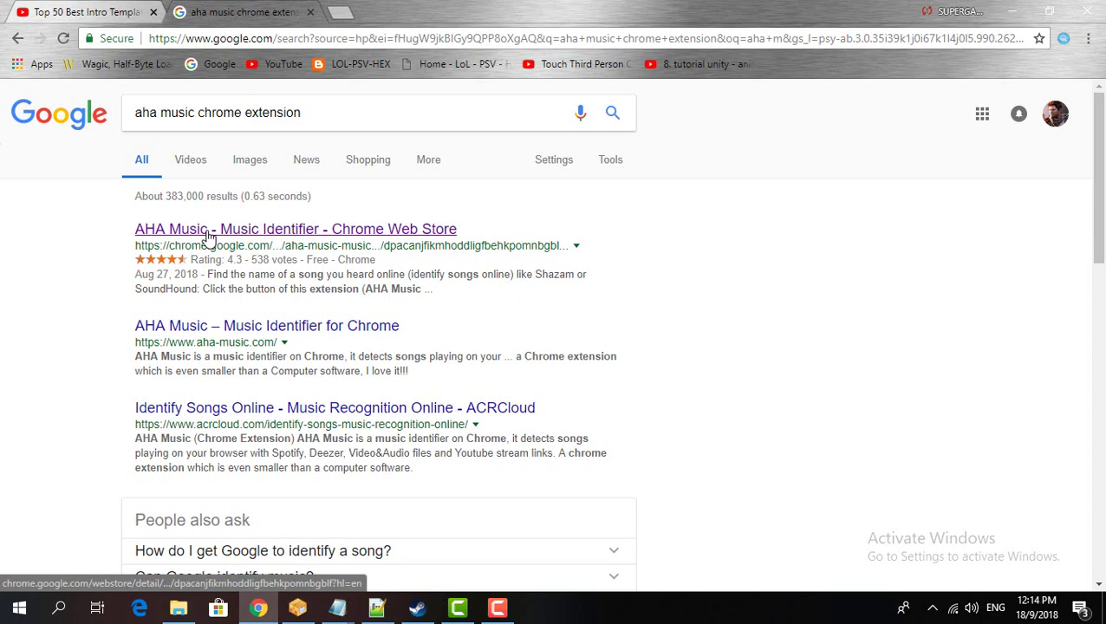
pyautogui.click(343, 231)
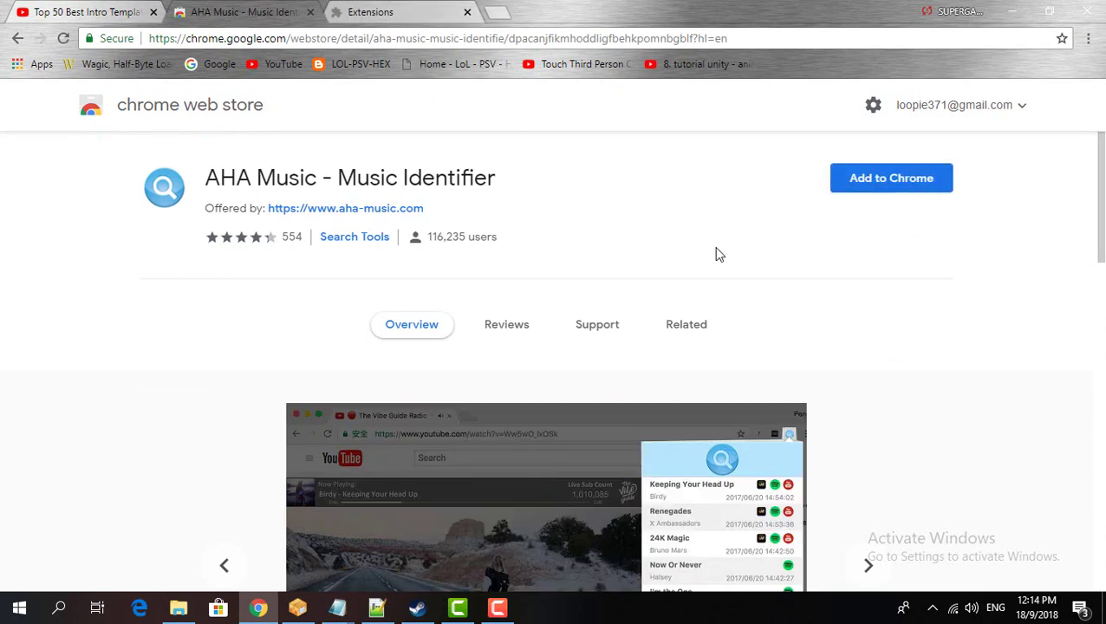
# Add the AHA Music - Music Identifier extension to Chrome and dismiss the installation notice.
pyautogui.click(903, 196)
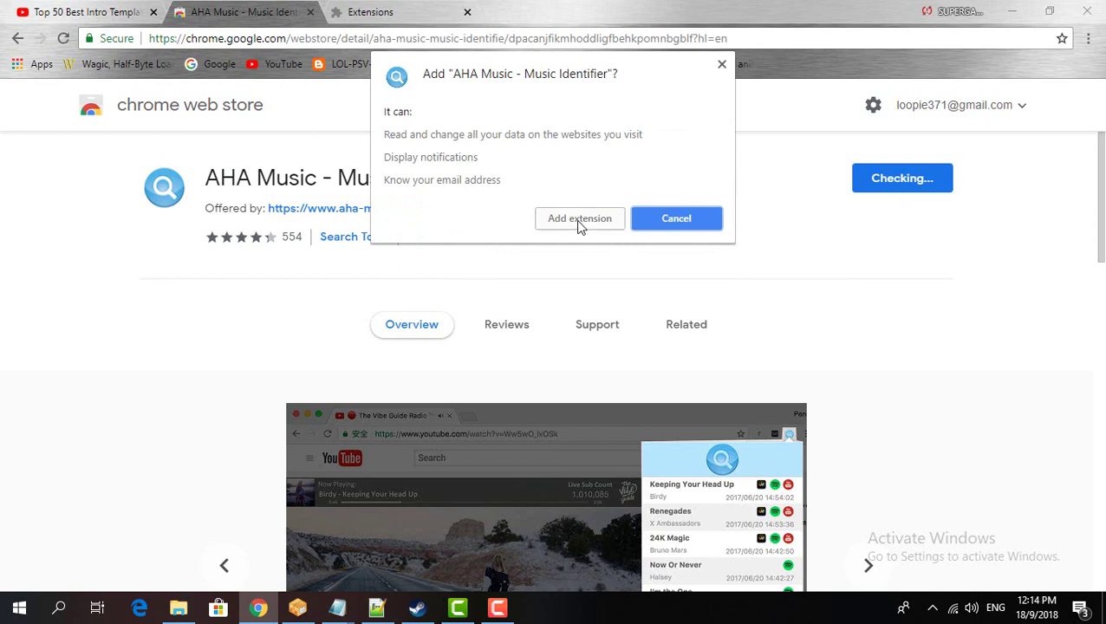
pyautogui.click(581, 223)
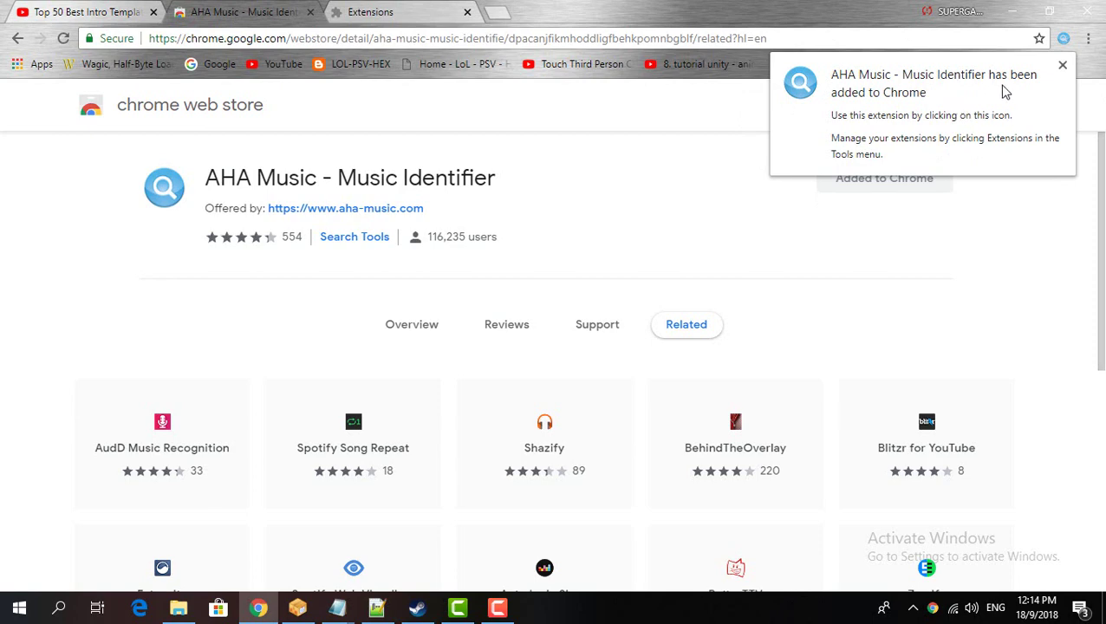
pyautogui.click(1063, 67)
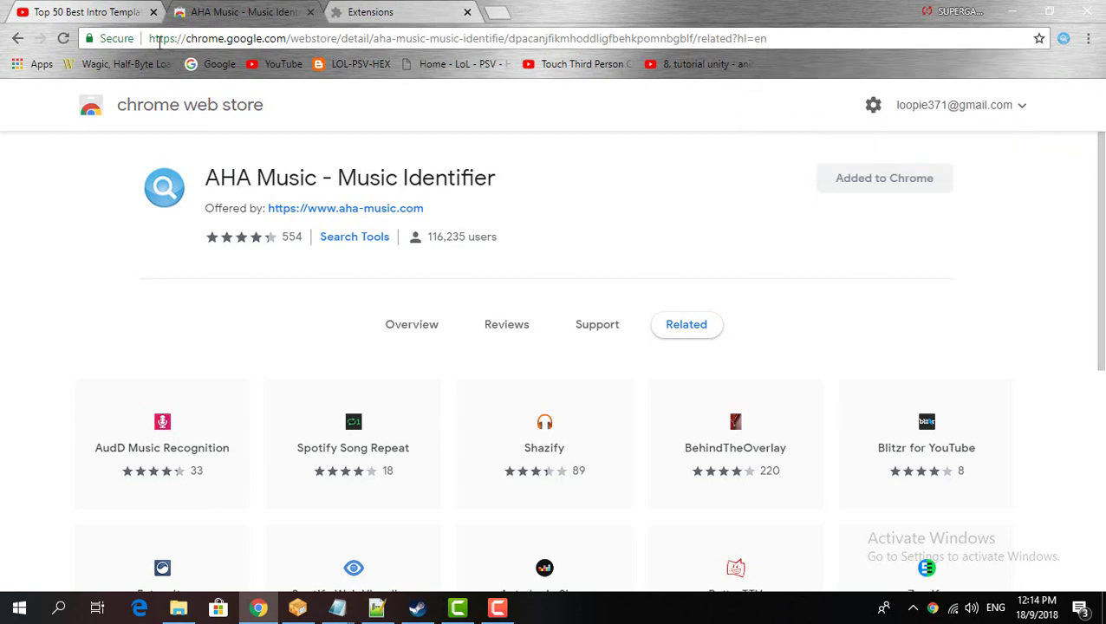
# Return to the YouTube video and cue it, paused, at 0:27 where the number 49 template's music starts.
pyautogui.click(78, 11)
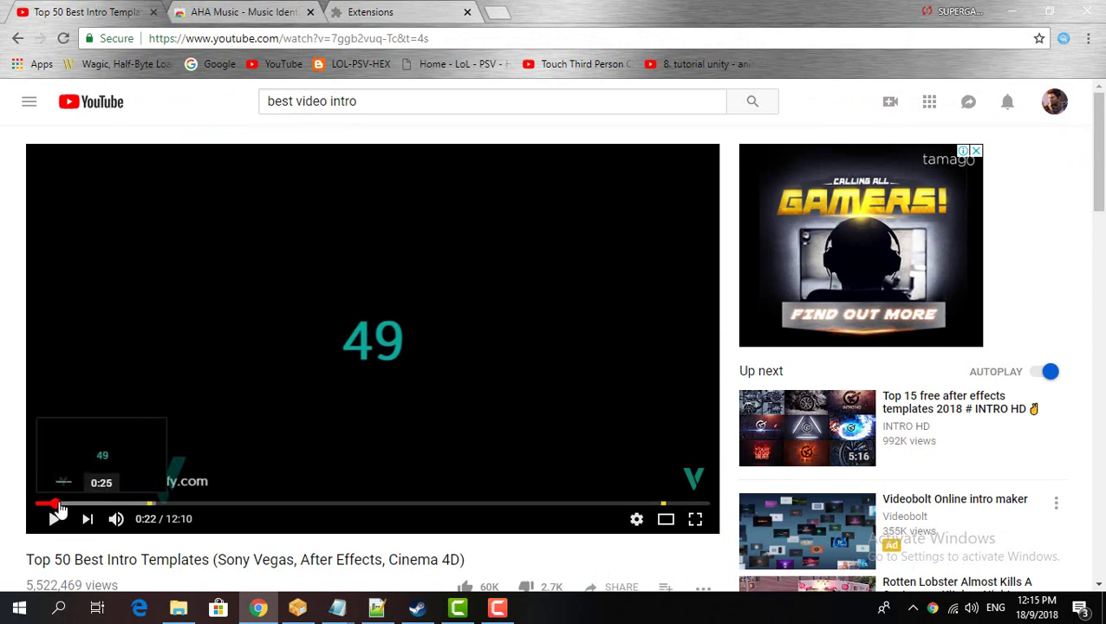
pyautogui.moveTo(58, 511); pyautogui.dragTo(63, 509)
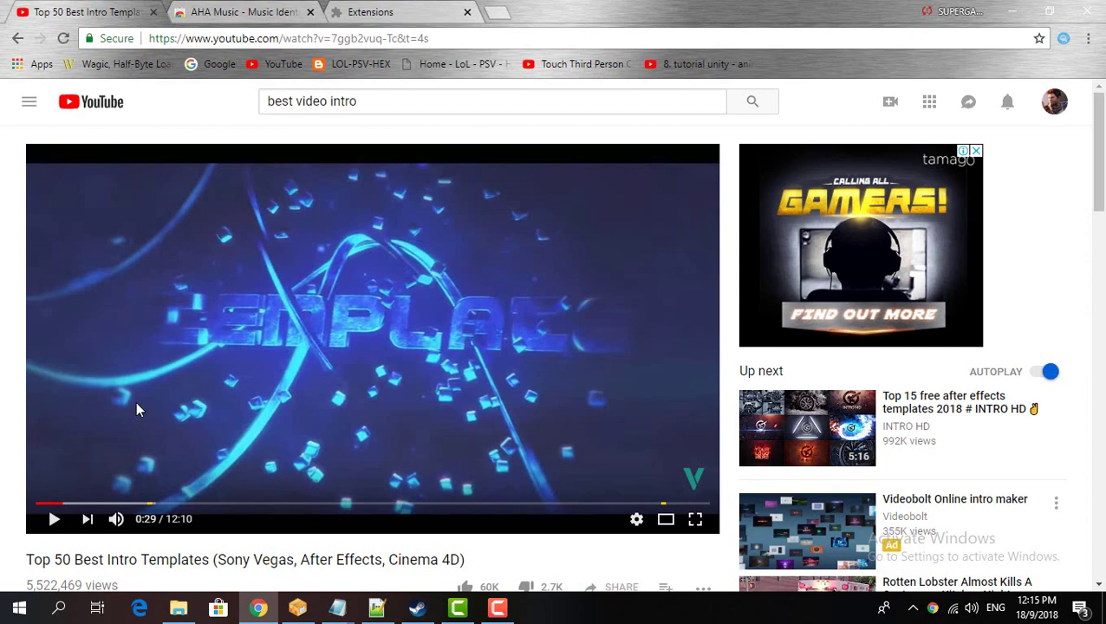
pyautogui.click(329, 397)
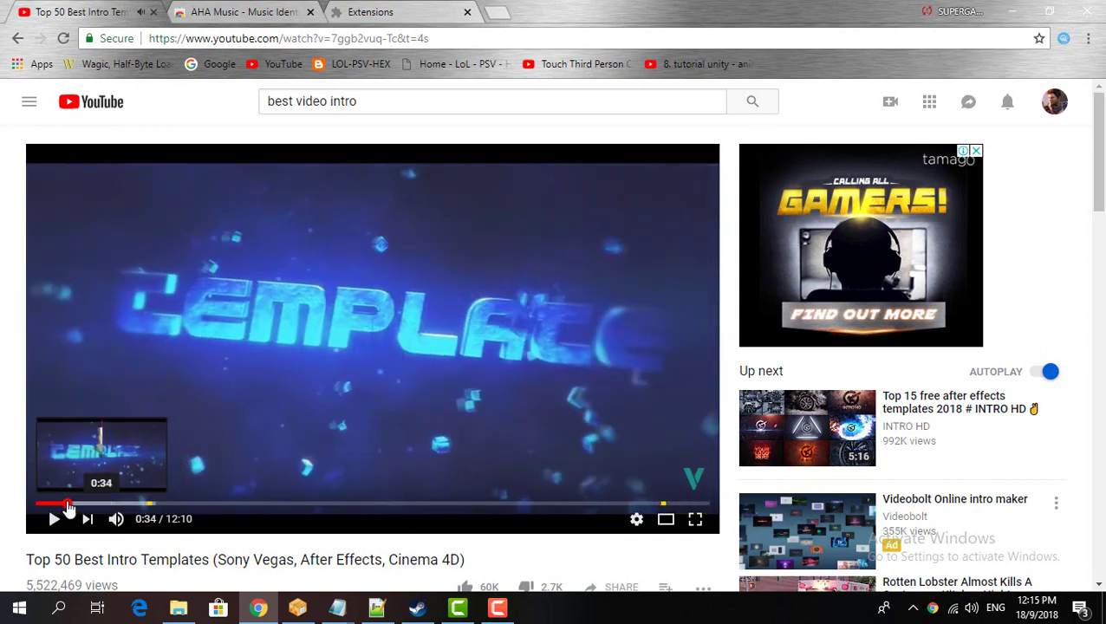
pyautogui.click(63, 503)
pyautogui.moveTo(64, 508); pyautogui.dragTo(61, 511)
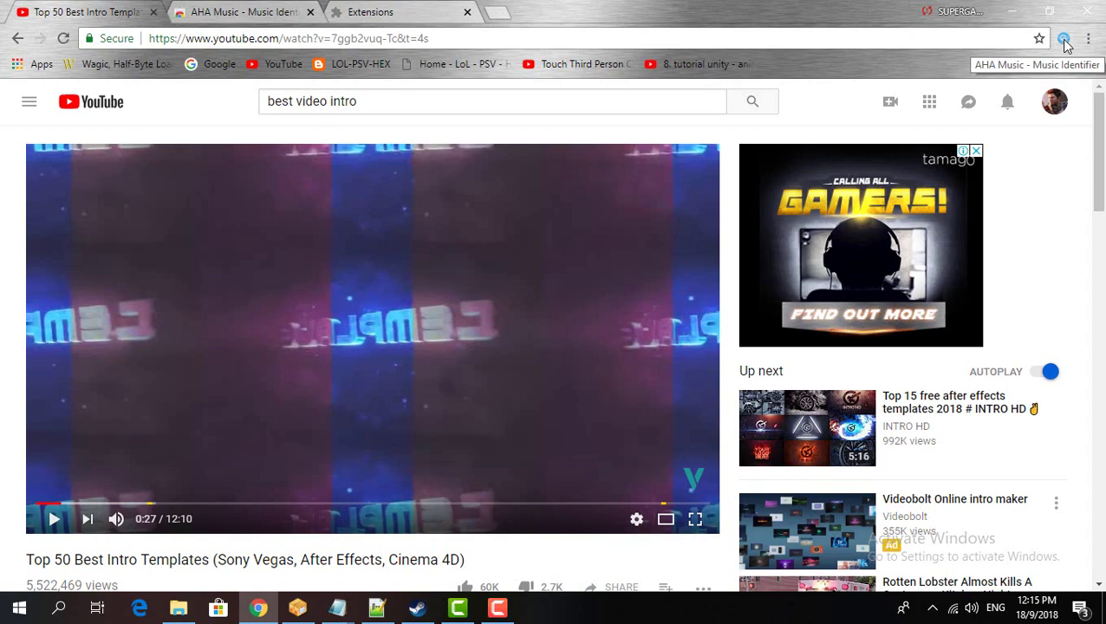
# Play the intro templates video from 0:27 and try to identify its music with AHA Music.
pyautogui.click(1064, 40)
pyautogui.click(210, 327)
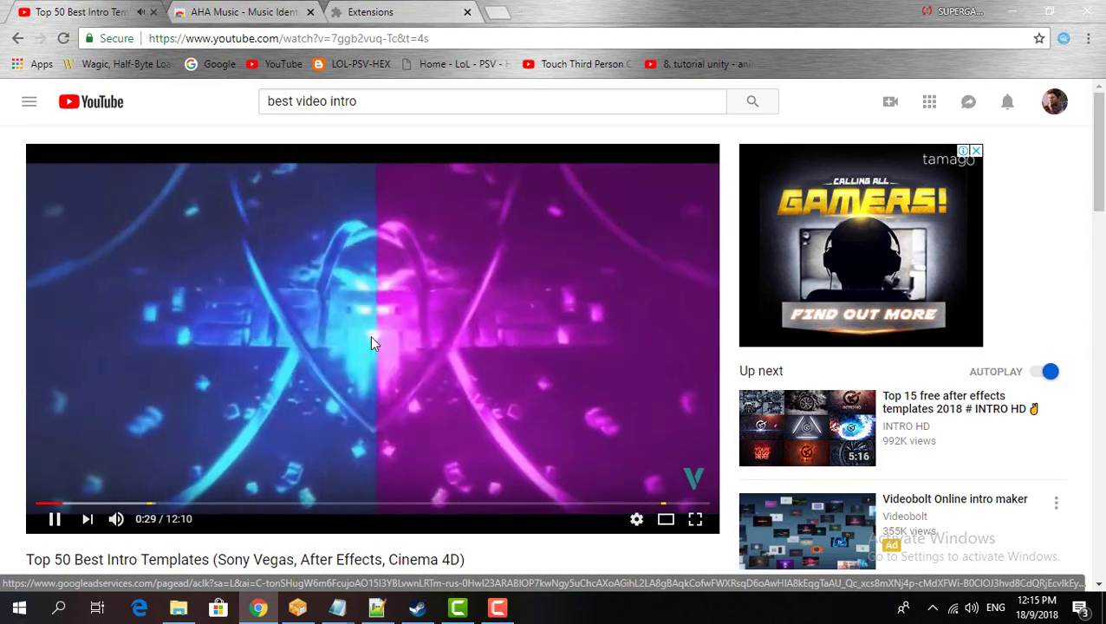
pyautogui.click(1066, 41)
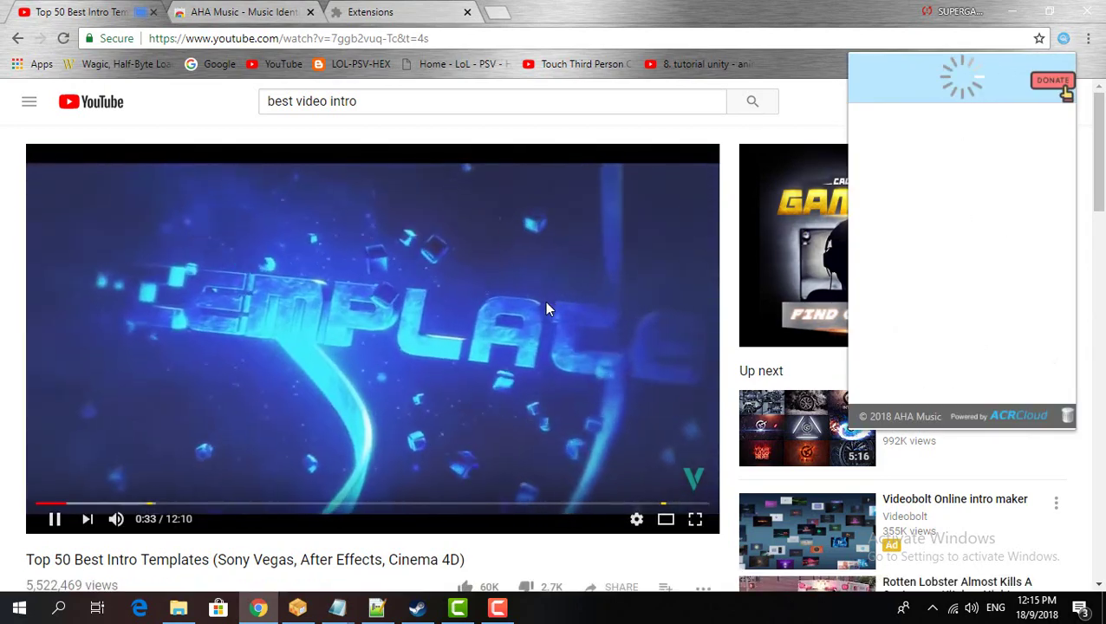
pyautogui.click(544, 303)
pyautogui.click(1061, 44)
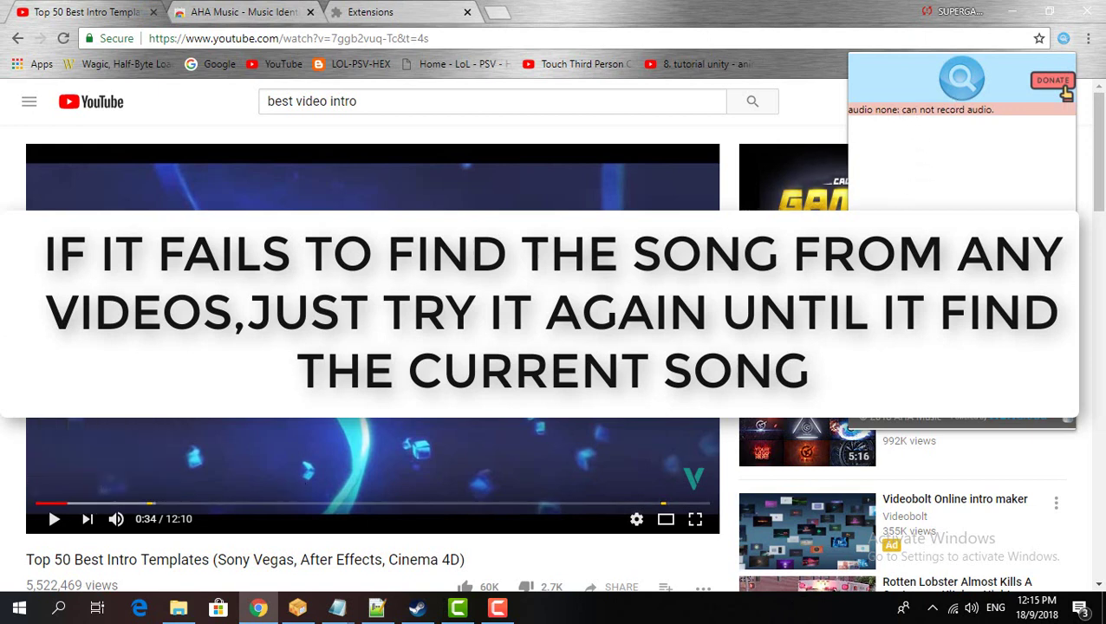
# Rewind the video to 0:29, resume playback, and retry the AHA Music recognition on this section.
pyautogui.click(58, 505)
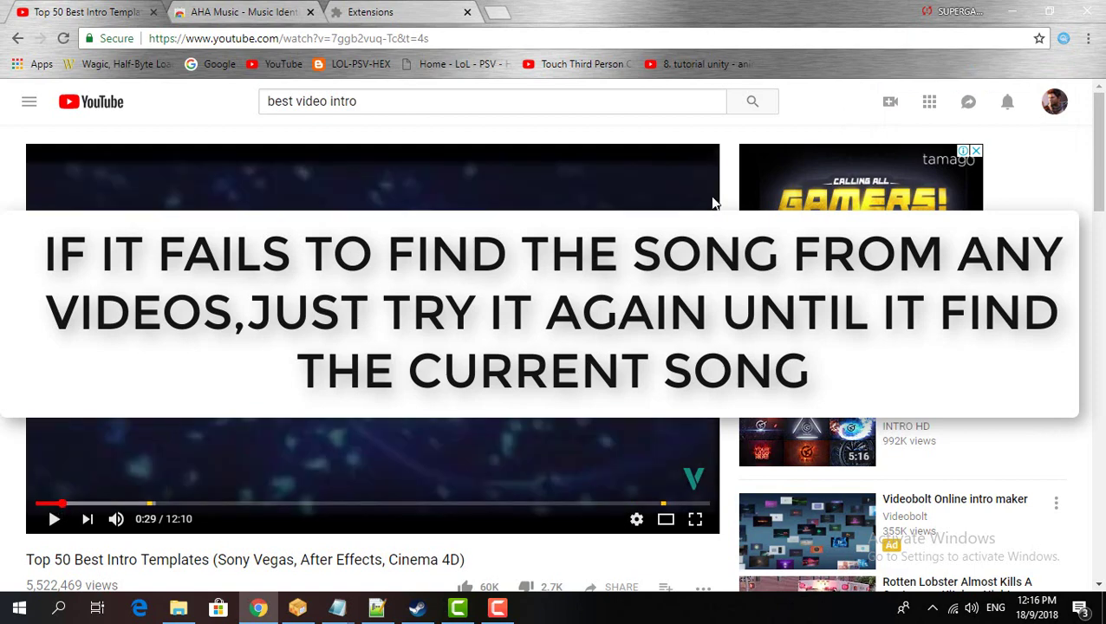
pyautogui.click(1063, 38)
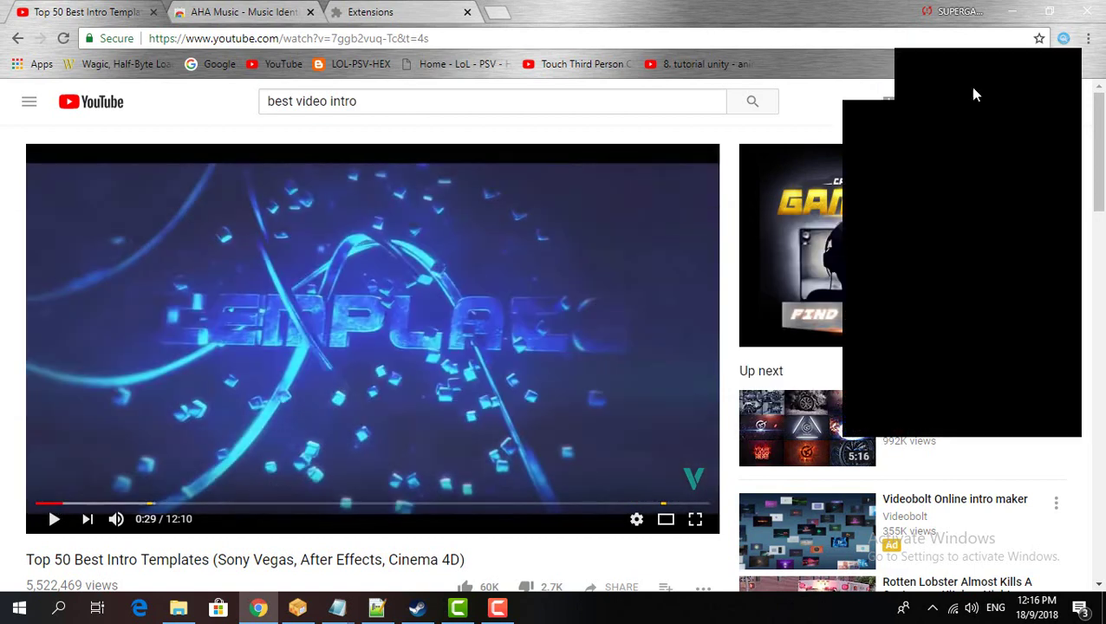
pyautogui.click(505, 310)
pyautogui.click(1064, 38)
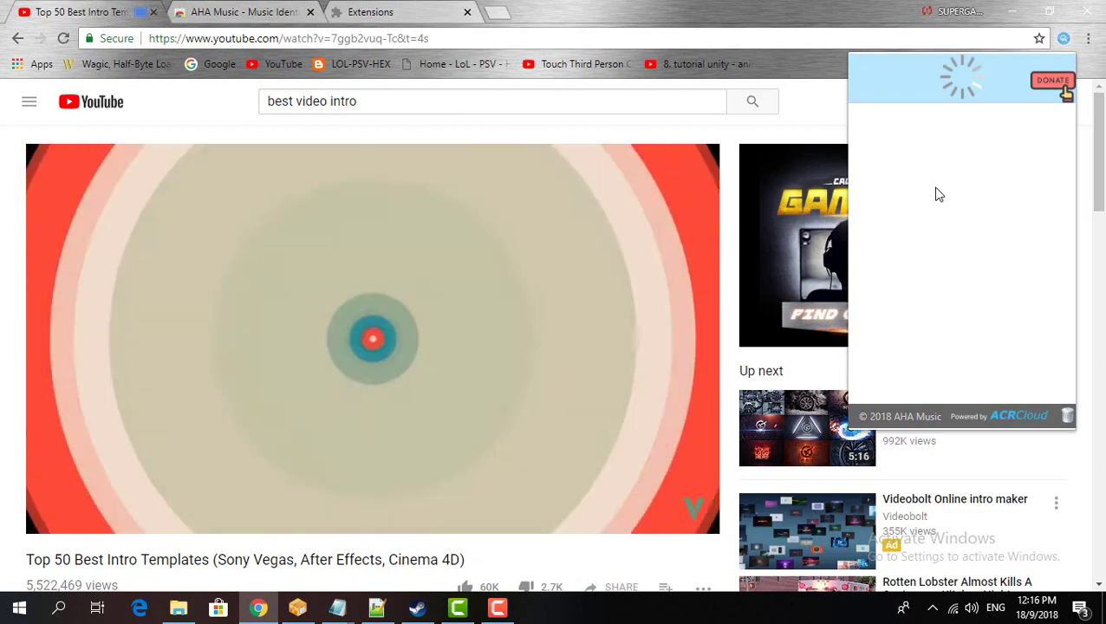
pyautogui.click(523, 345)
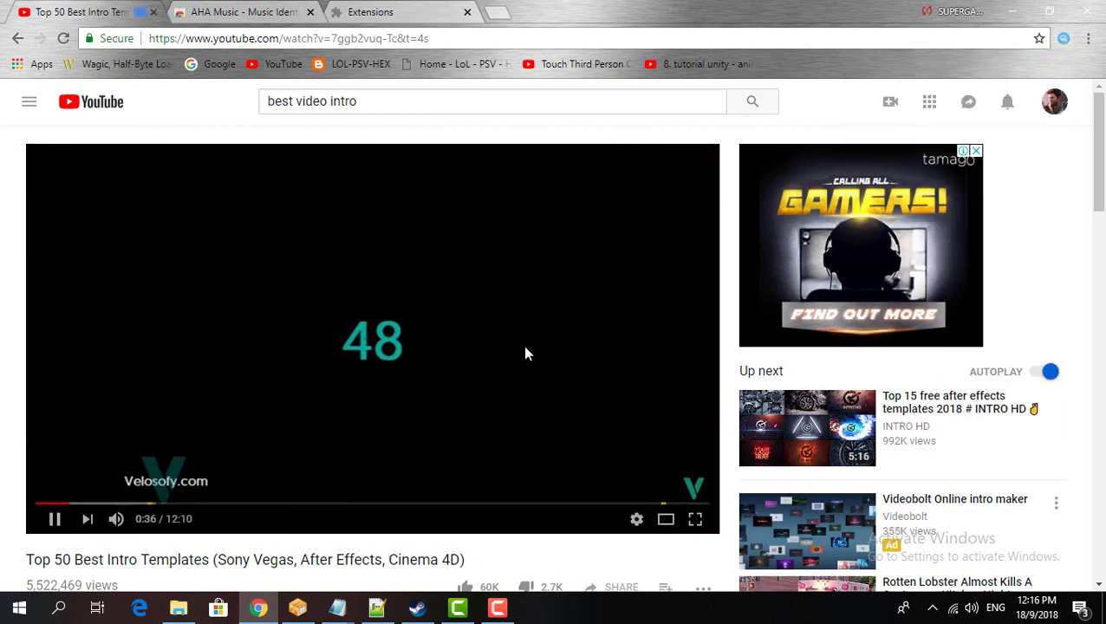
# Rewind the video to 0:26, run AHA Music on it, and open the identified Jetta - I'd Love to Change the World (Matstubs Remix) on YouTube.
pyautogui.click(58, 504)
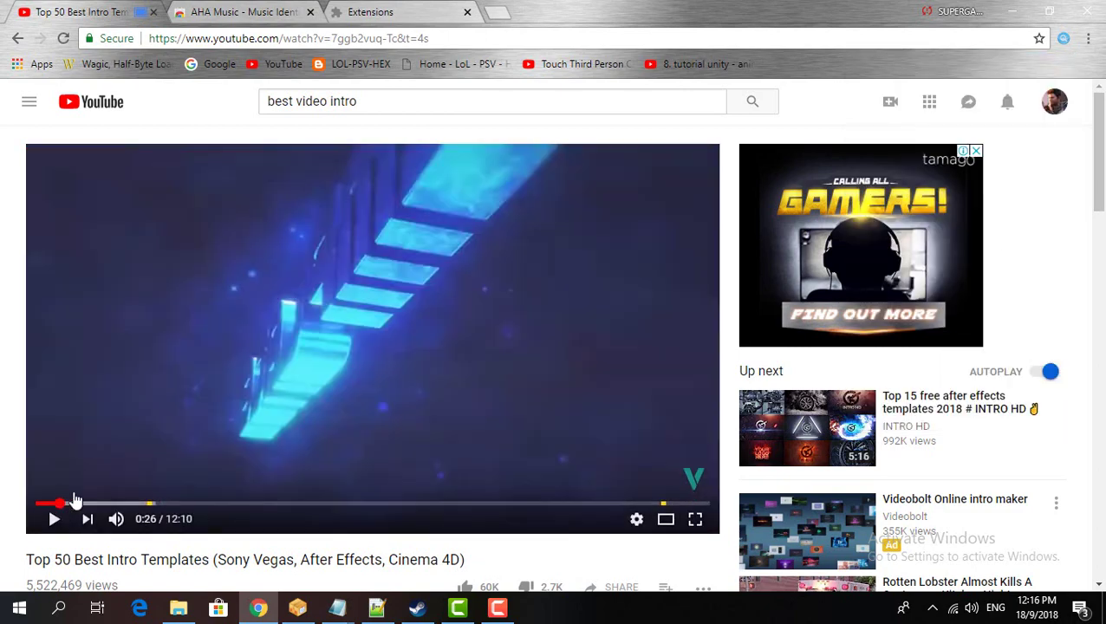
pyautogui.click(1063, 38)
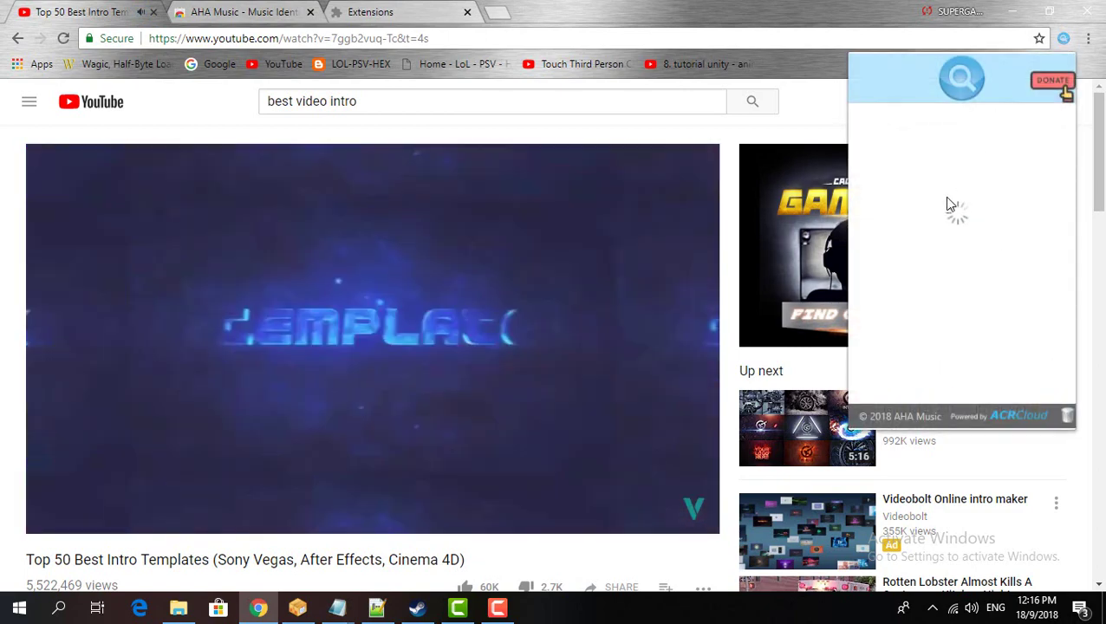
pyautogui.click(485, 348)
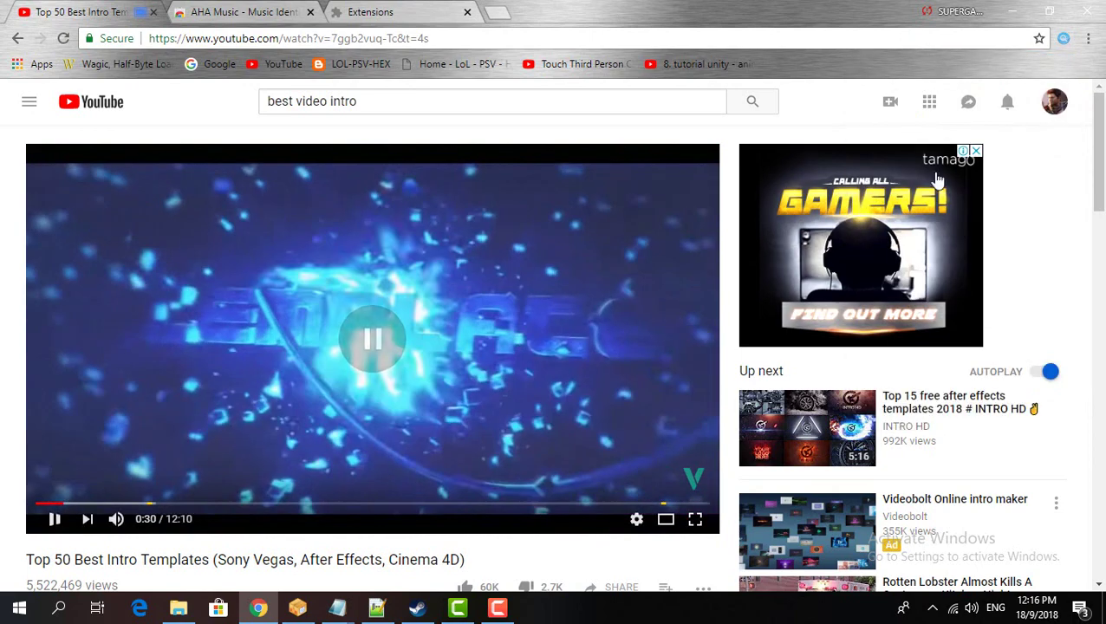
pyautogui.click(1065, 40)
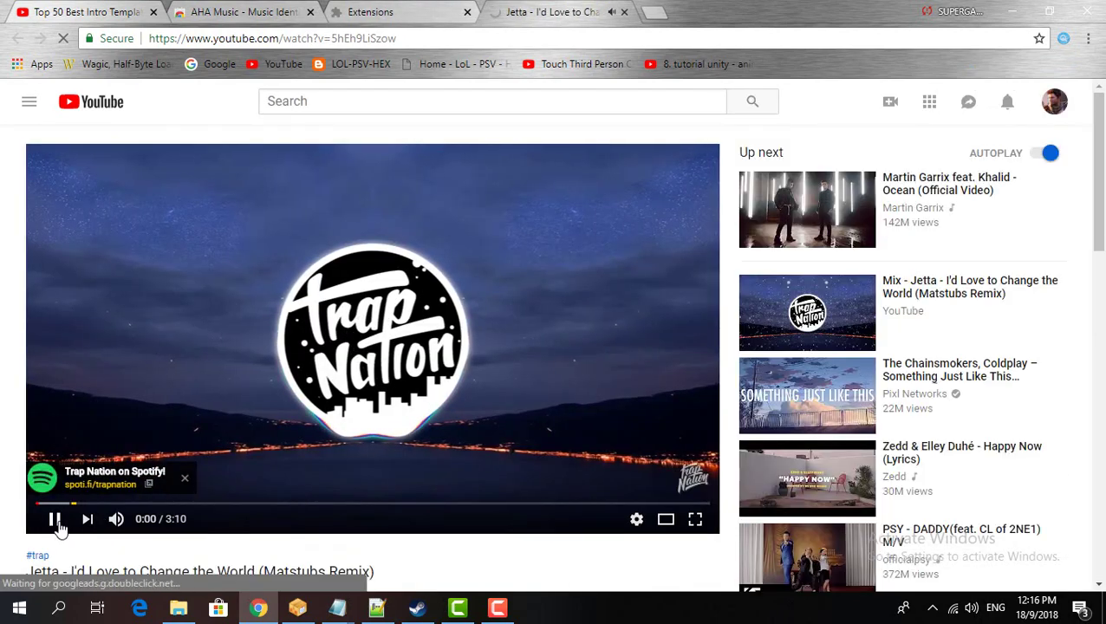
# Listen to several parts of the Jetta remix up to 1:04, closing its banner ad, to compare it with the template's music.
pyautogui.click(209, 376)
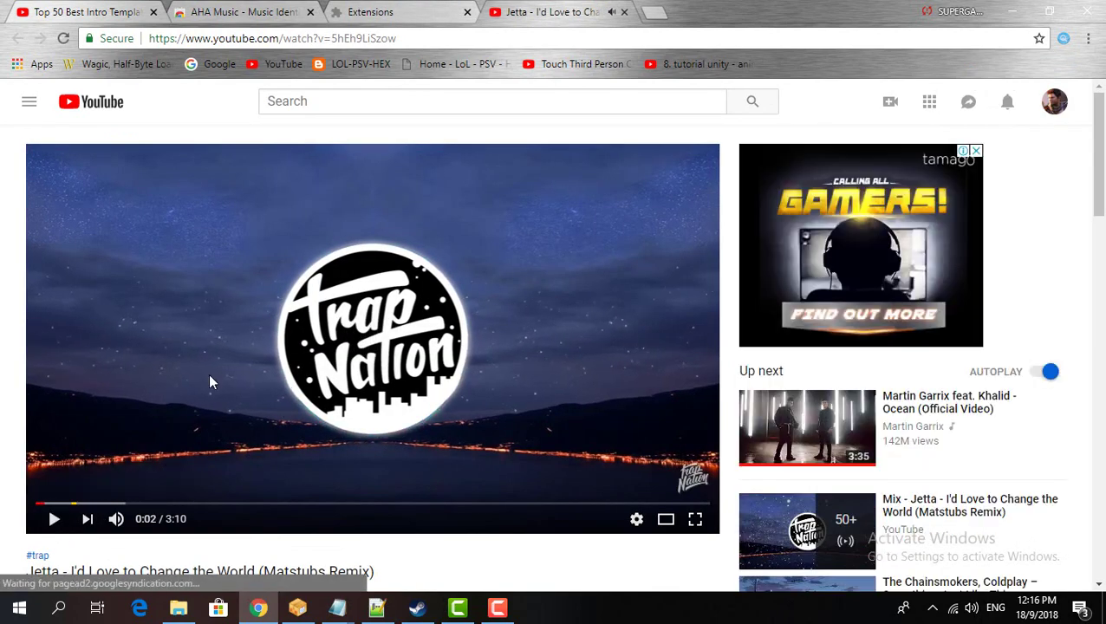
pyautogui.click(138, 392)
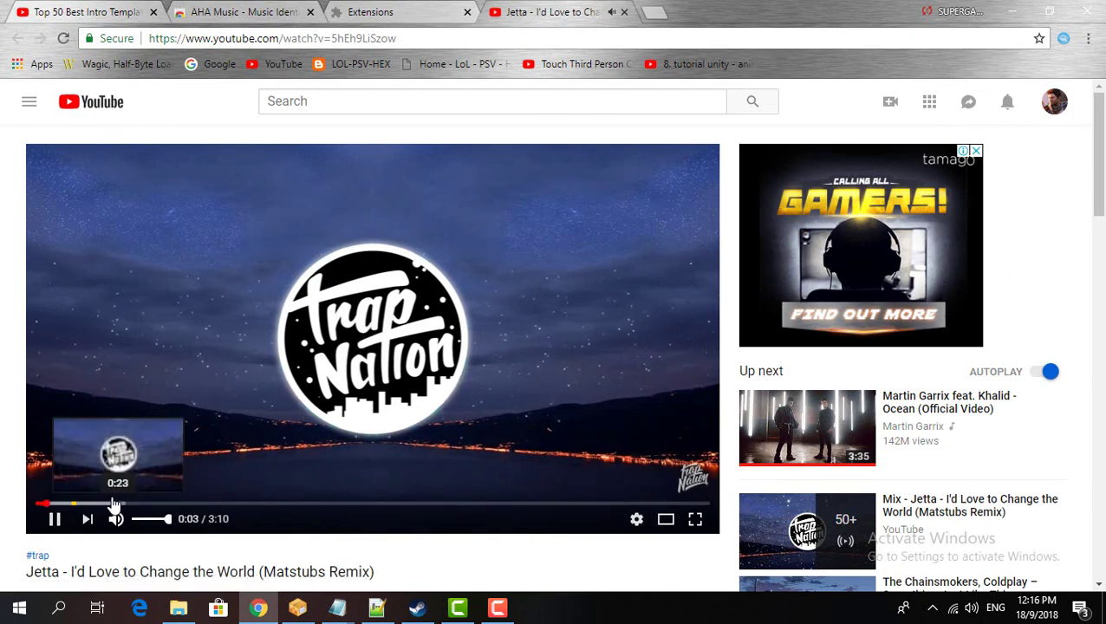
pyautogui.click(109, 504)
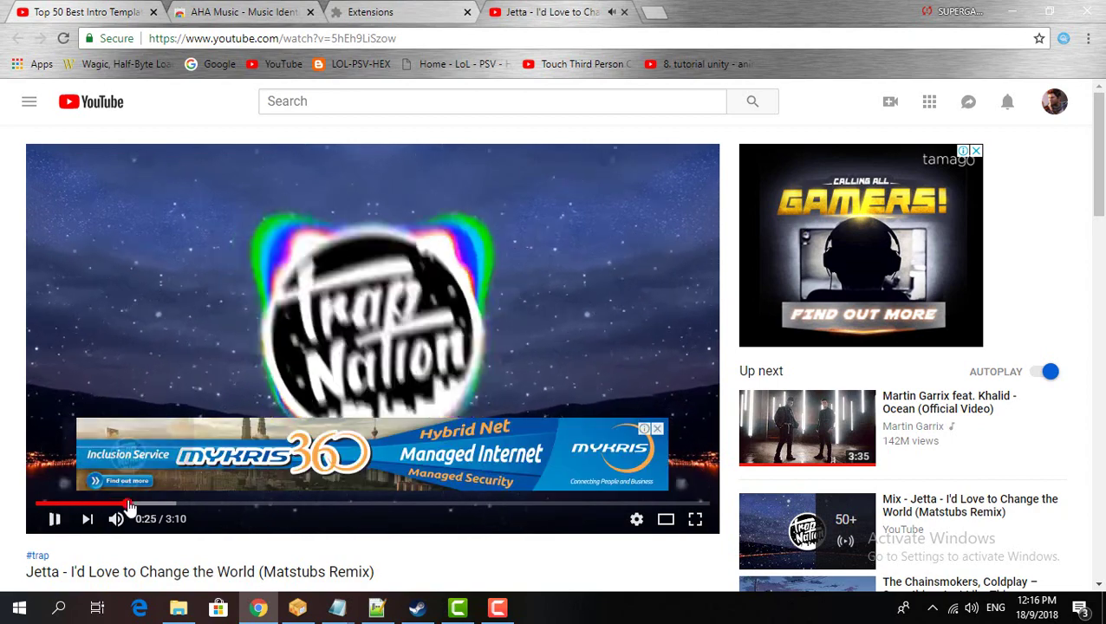
pyautogui.click(130, 504)
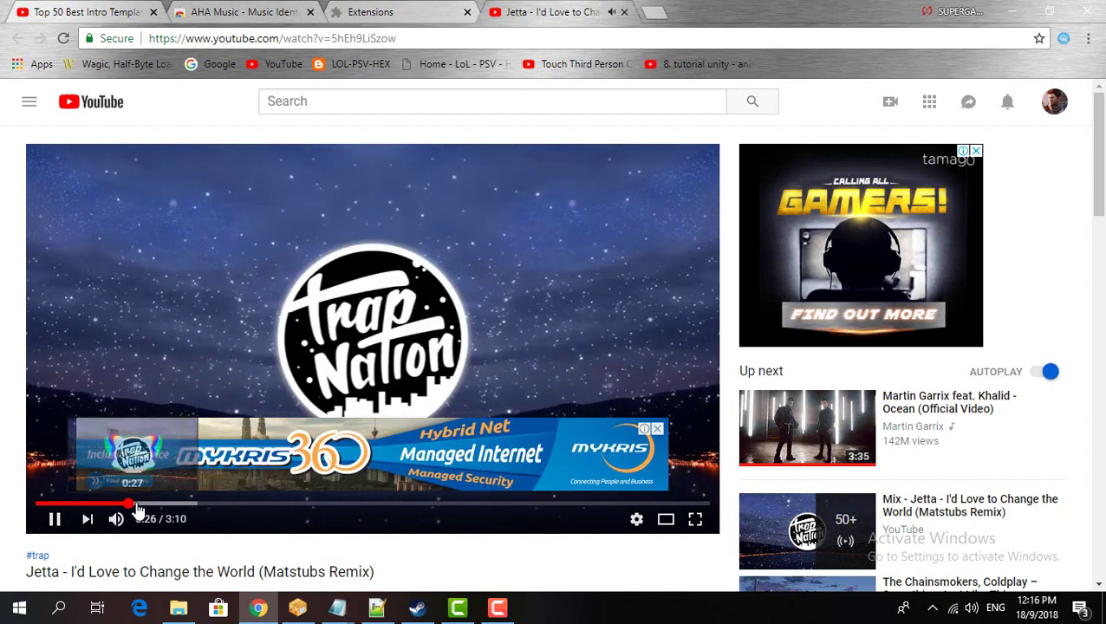
pyautogui.click(659, 430)
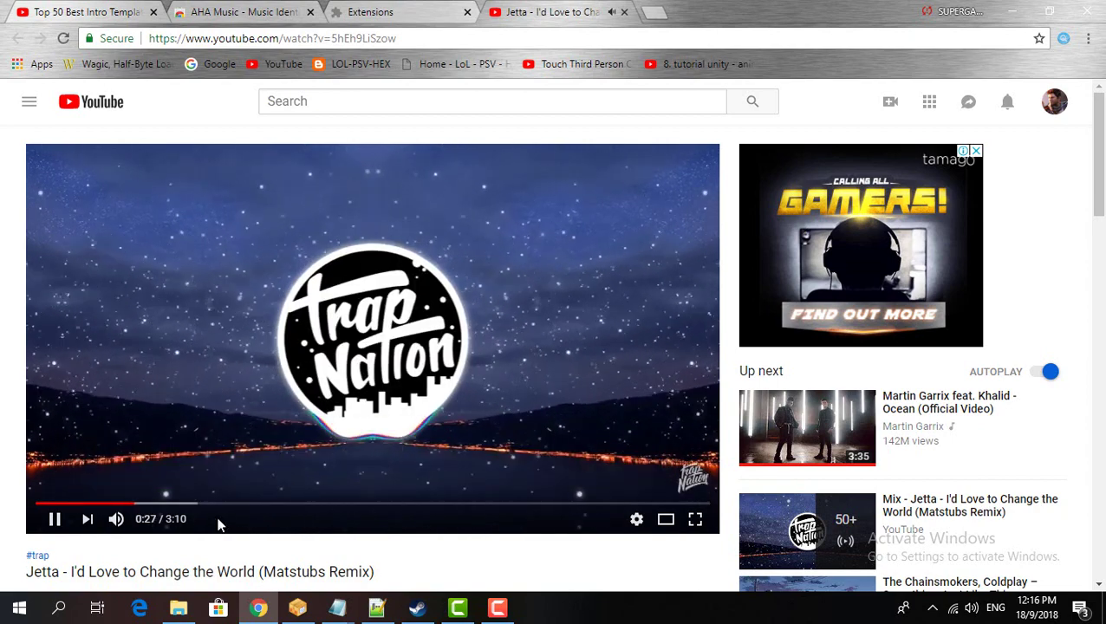
pyautogui.click(157, 505)
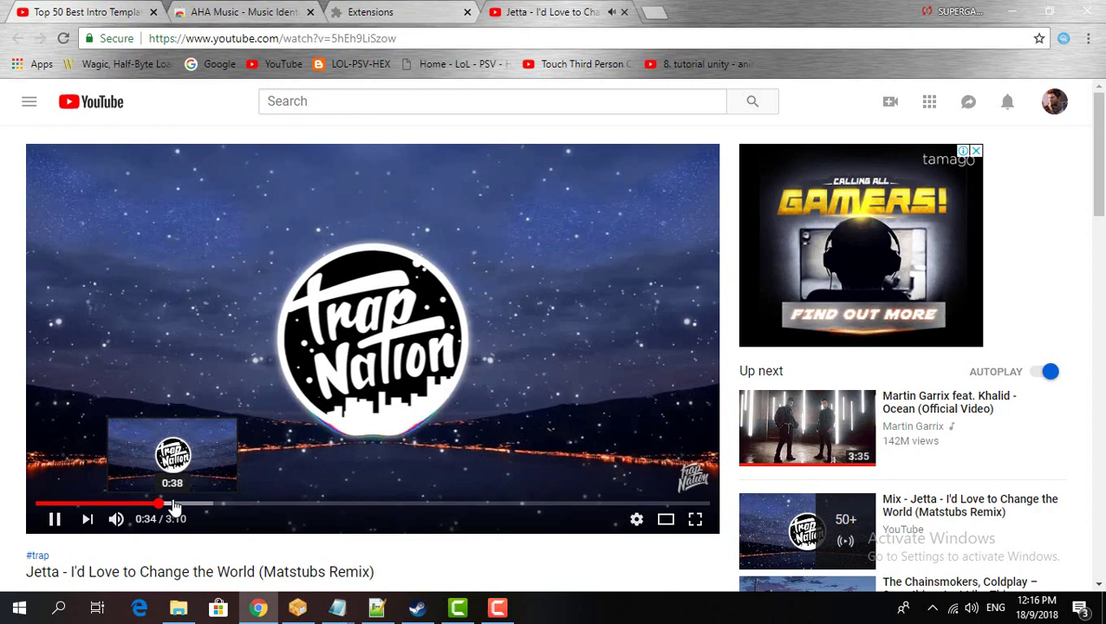
pyautogui.click(188, 505)
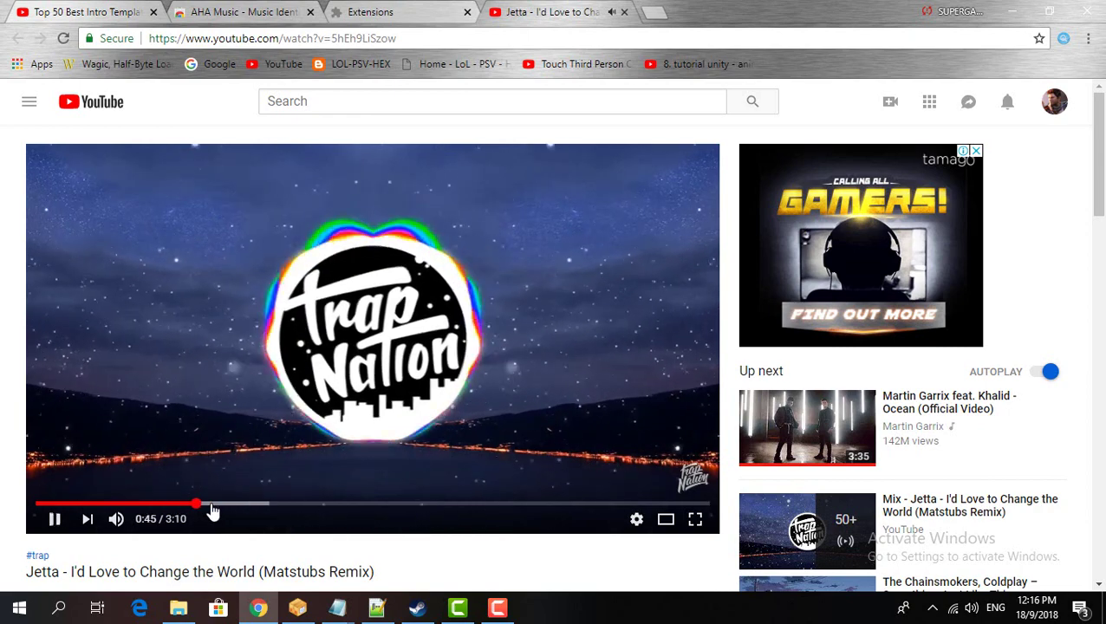
pyautogui.click(207, 510)
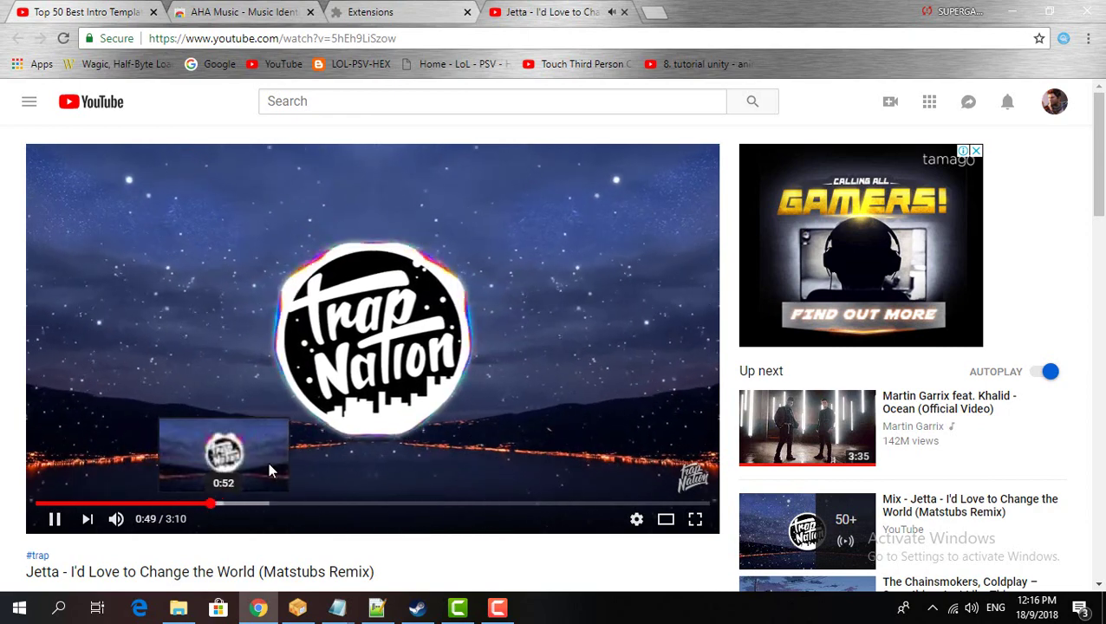
pyautogui.click(226, 511)
pyautogui.click(236, 511)
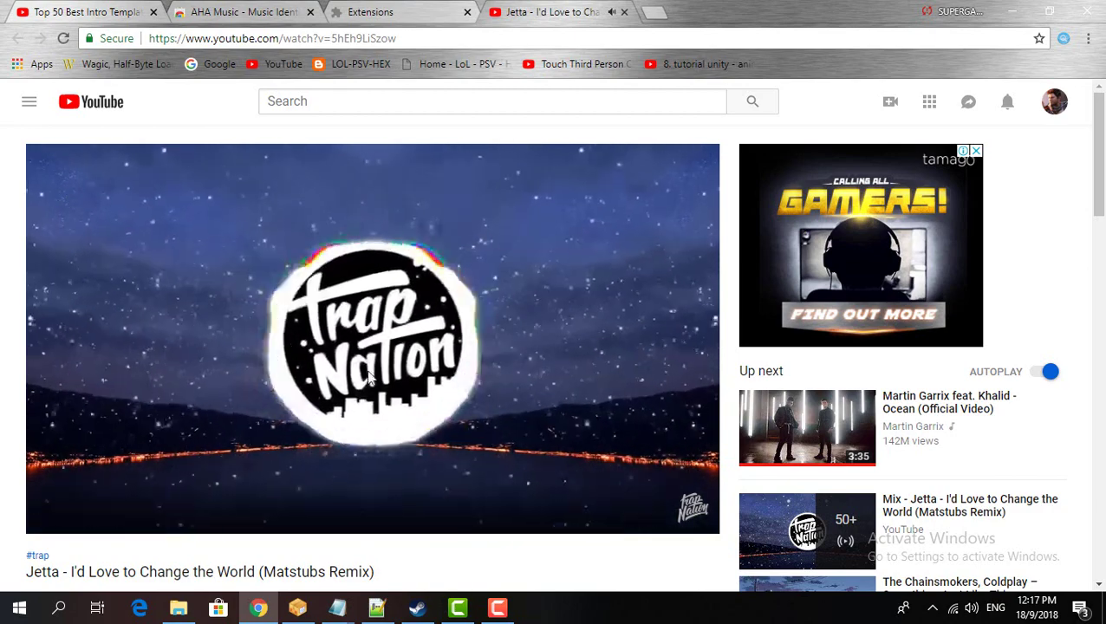
pyautogui.click(475, 310)
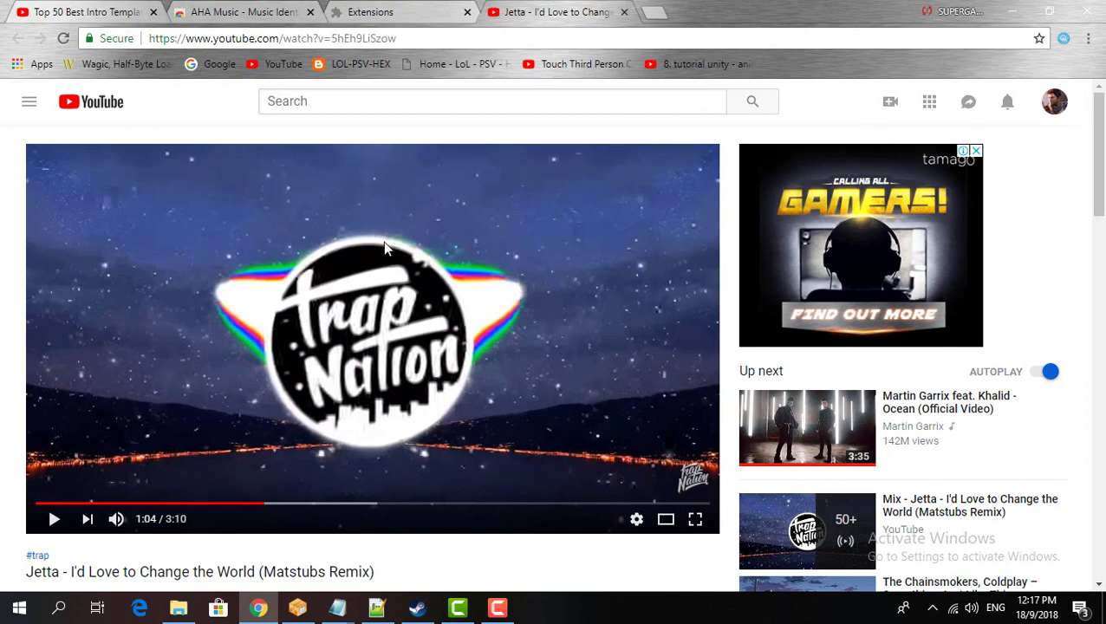
# Return to the Top 50 Best Intro Templates video, cue it to 6:02, and expand its description.
pyautogui.hotkey('ctrl', 'Tab')
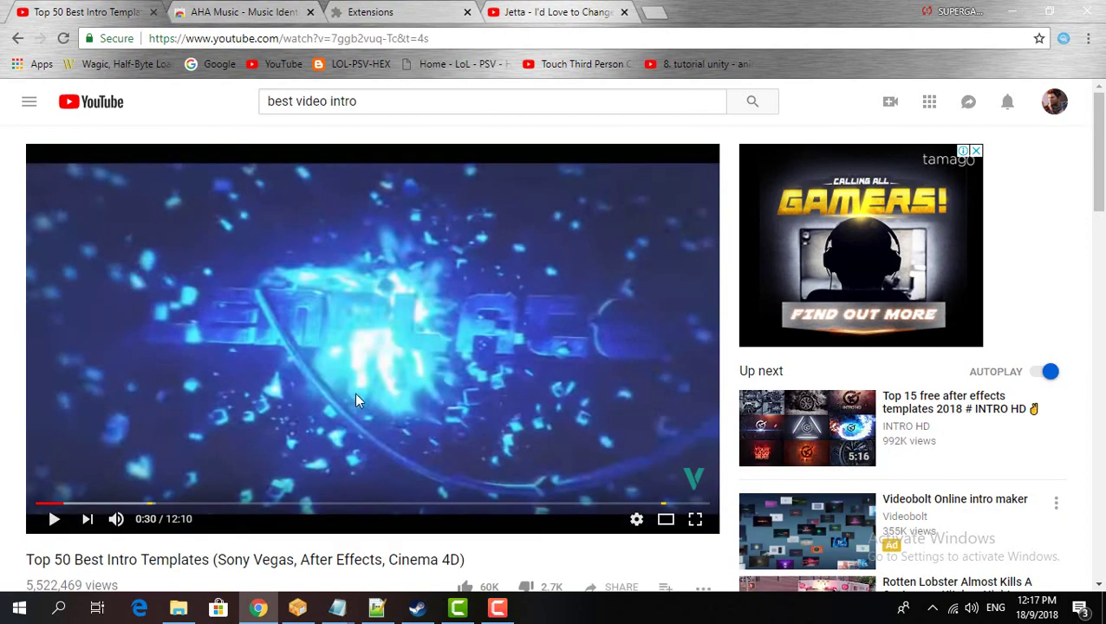
pyautogui.click(306, 341)
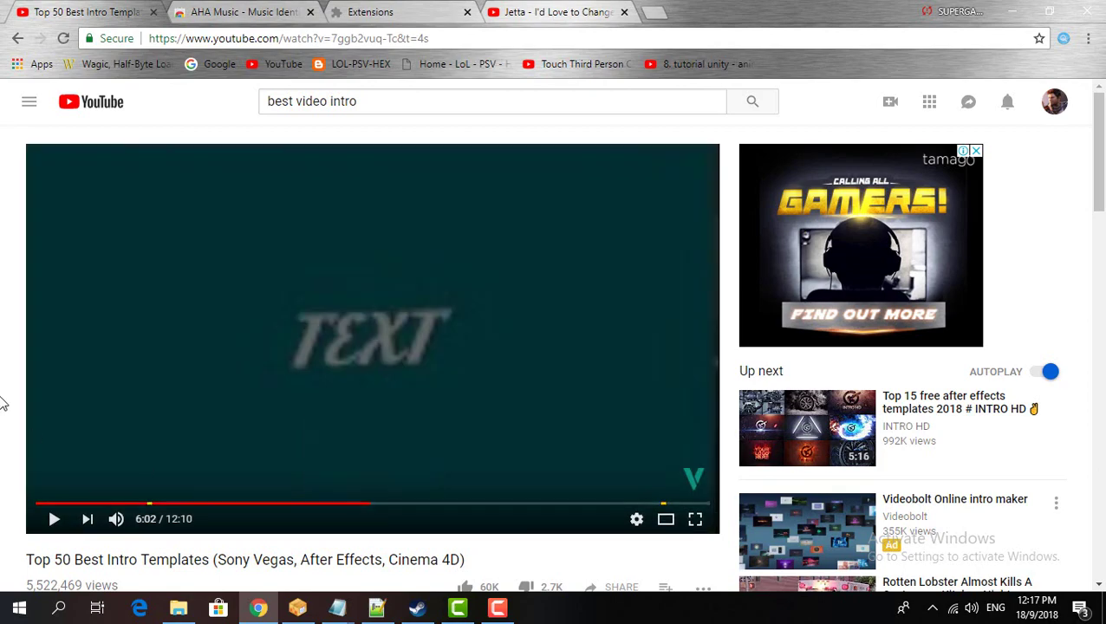
pyautogui.scroll(-4, 4, 395)
pyautogui.click(134, 419)
# Look through the video's description, from the download links to the song credits, for the music used in each template.
pyautogui.scroll(-6, 15, 388)
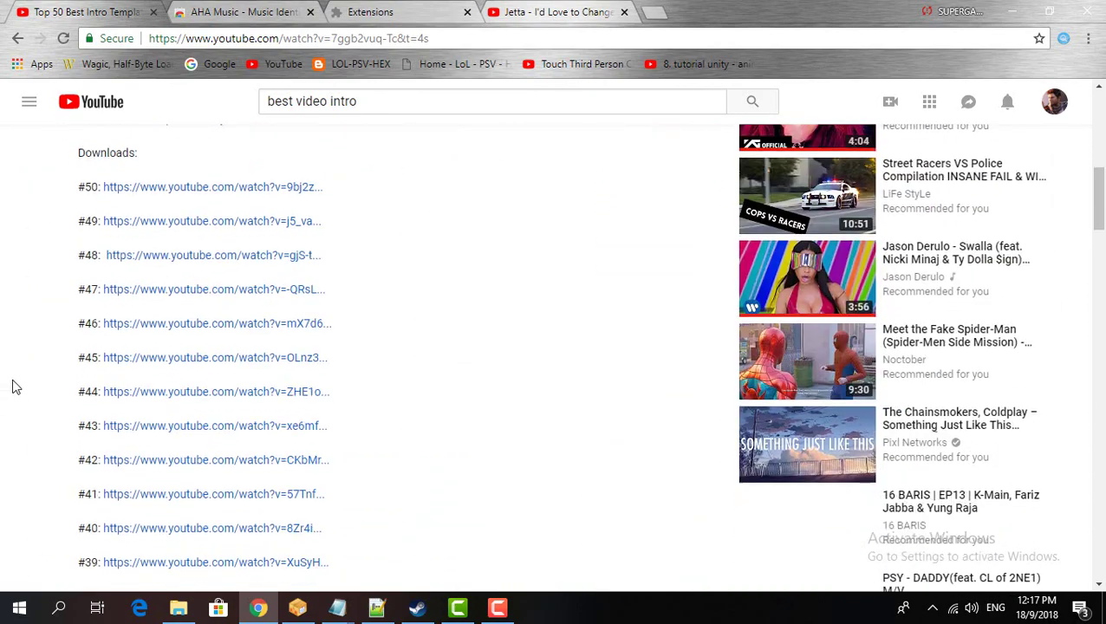
pyautogui.scroll(5, 34, 395)
pyautogui.scroll(5, 299, 274)
pyautogui.scroll(-7, 20, 403)
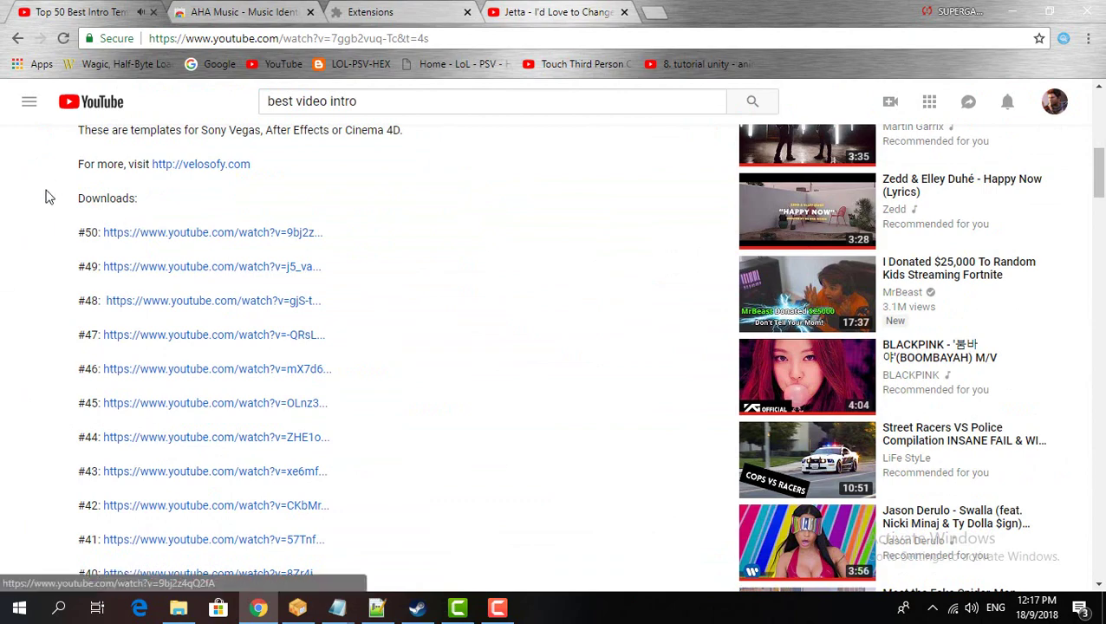
pyautogui.moveTo(55, 158); pyautogui.dragTo(462, 376)
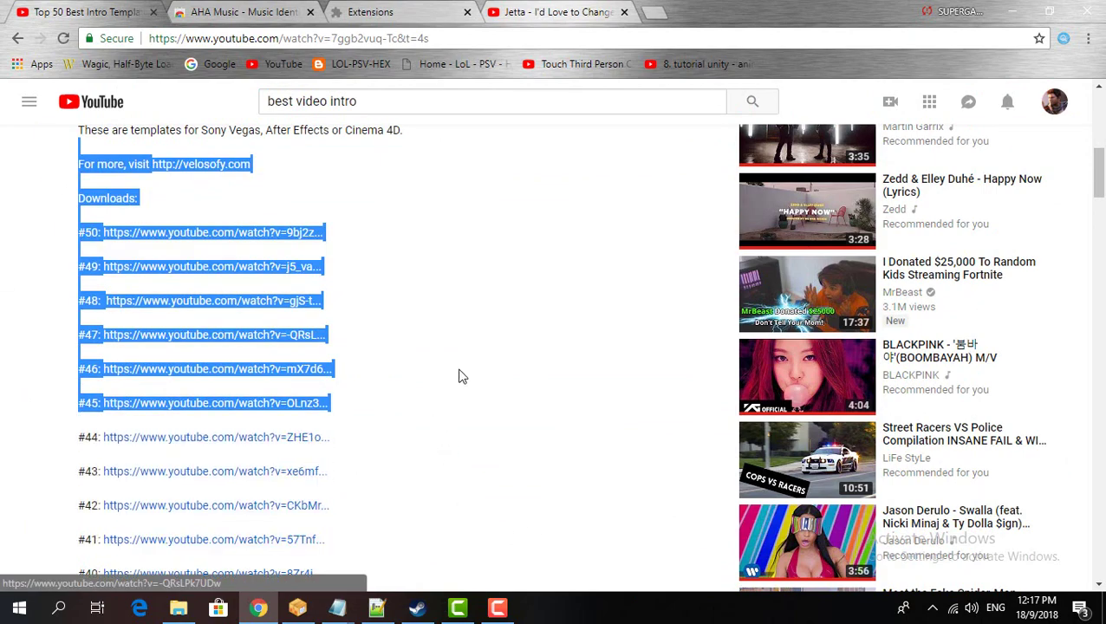
pyautogui.click(460, 375)
pyautogui.scroll(3, 295, 395)
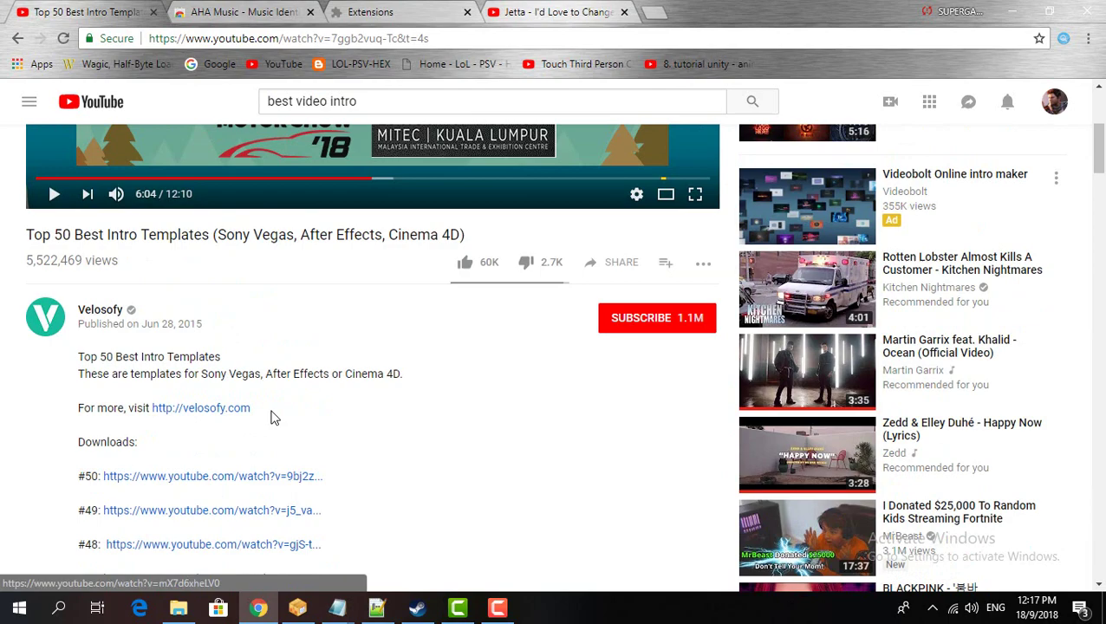
pyautogui.scroll(-8, 78, 416)
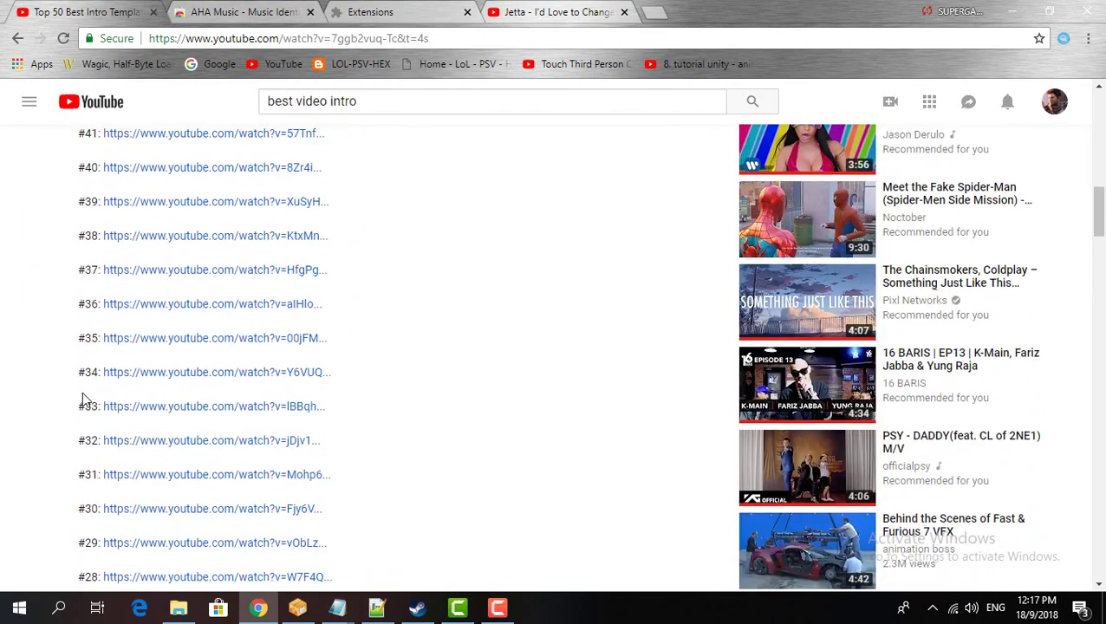
pyautogui.scroll(-10, 82, 395)
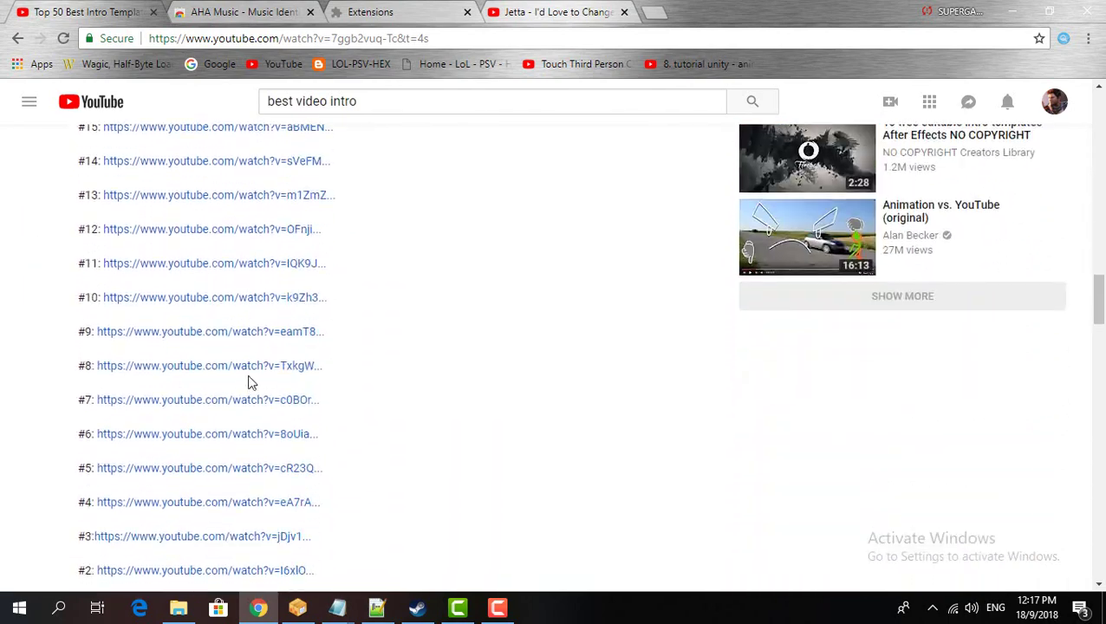
pyautogui.scroll(-4, 59, 382)
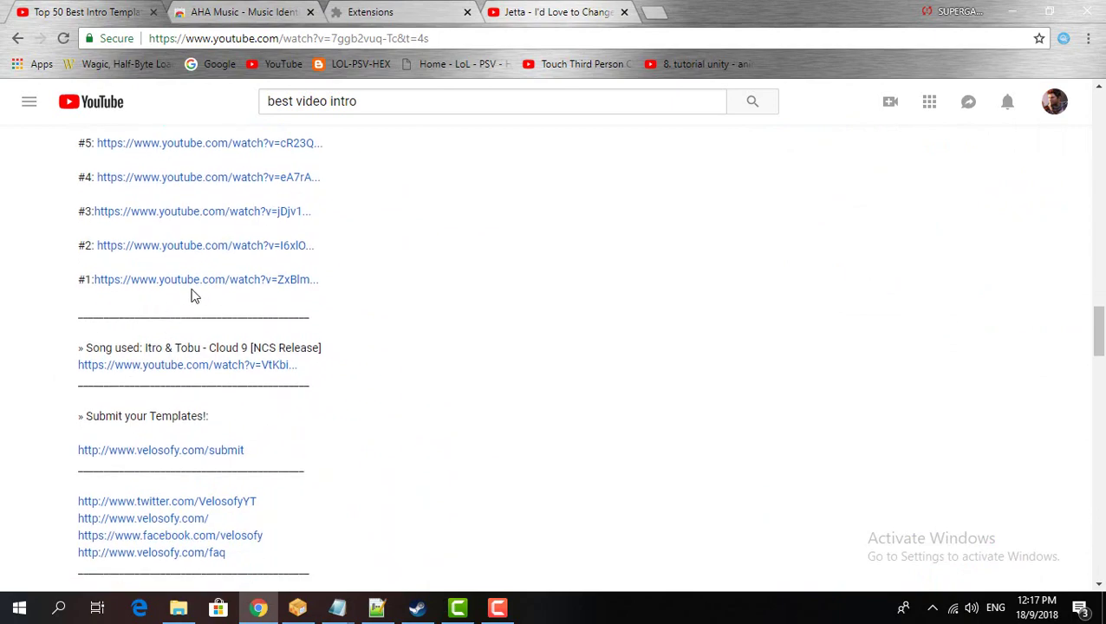
pyautogui.scroll(3, 427, 461)
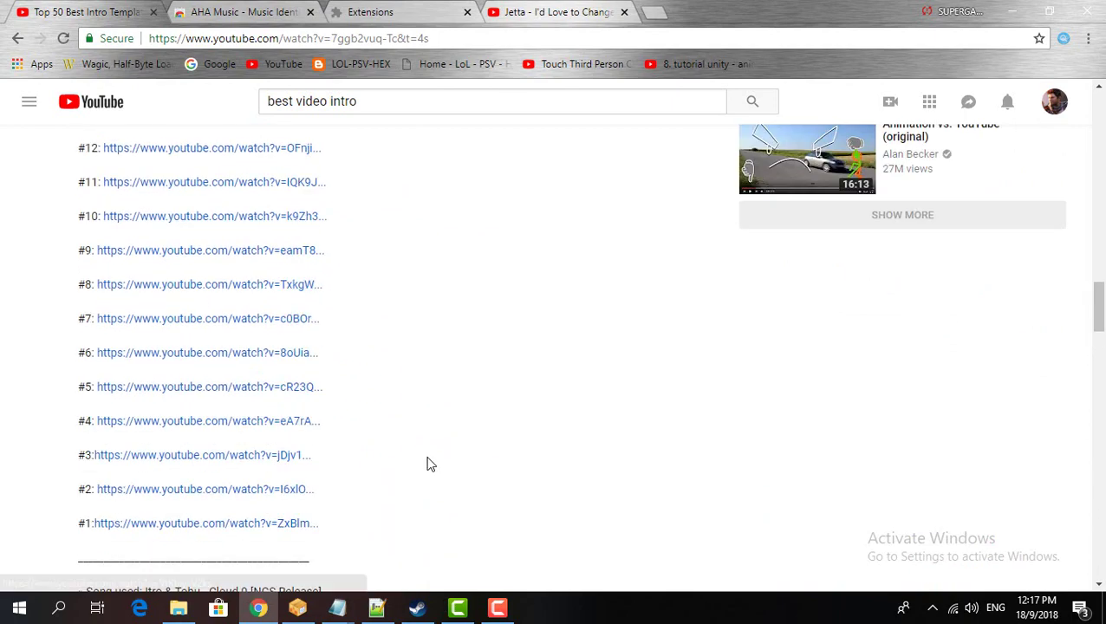
pyautogui.scroll(-6, 429, 462)
pyautogui.scroll(-1, 428, 463)
pyautogui.scroll(20, 652, 436)
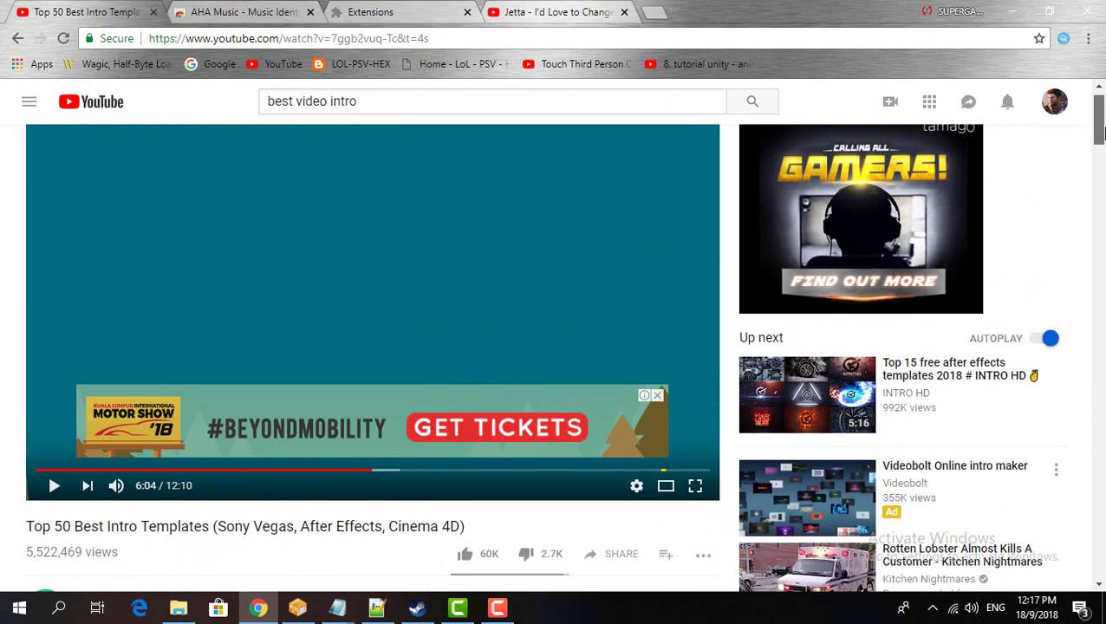
# Close the banner ad over the intro templates video and cue it, paused, at 6:00.
pyautogui.click(657, 395)
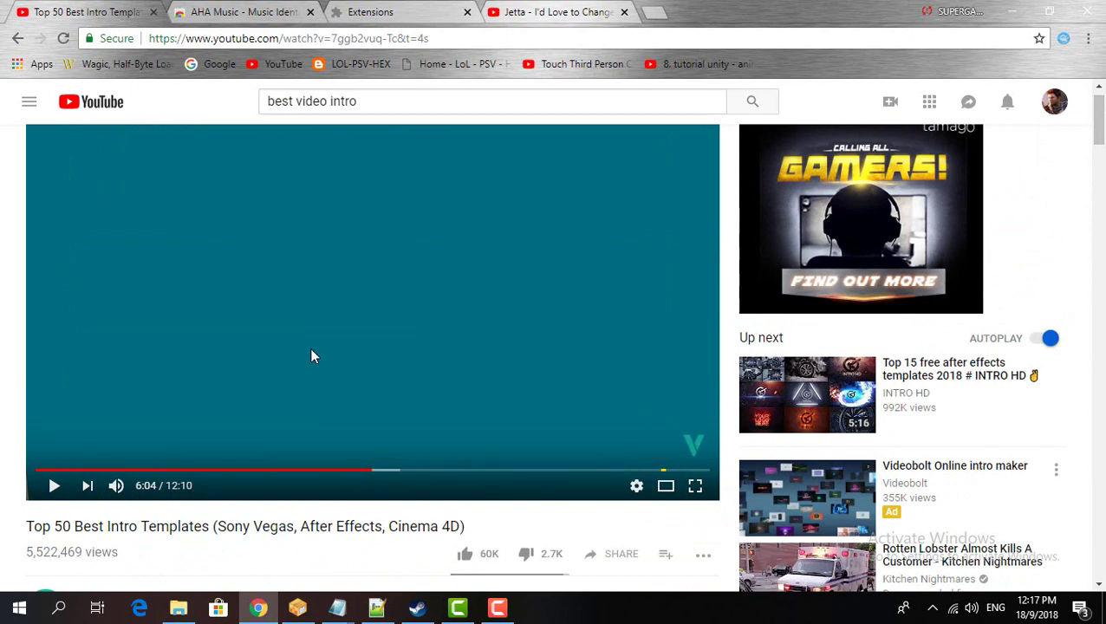
pyautogui.click(416, 312)
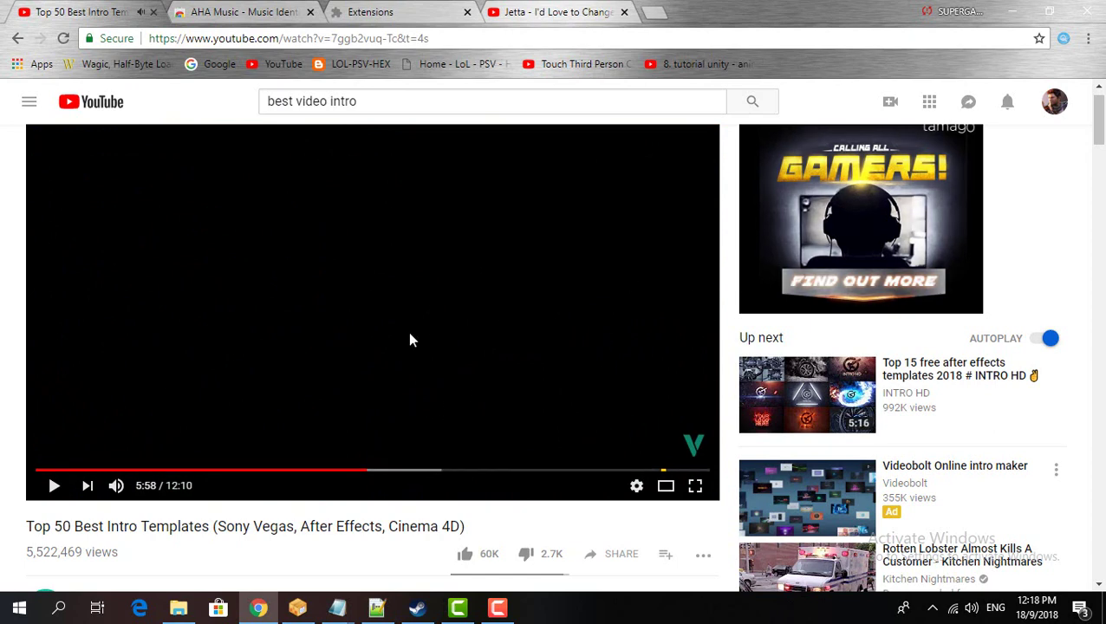
pyautogui.press('space')
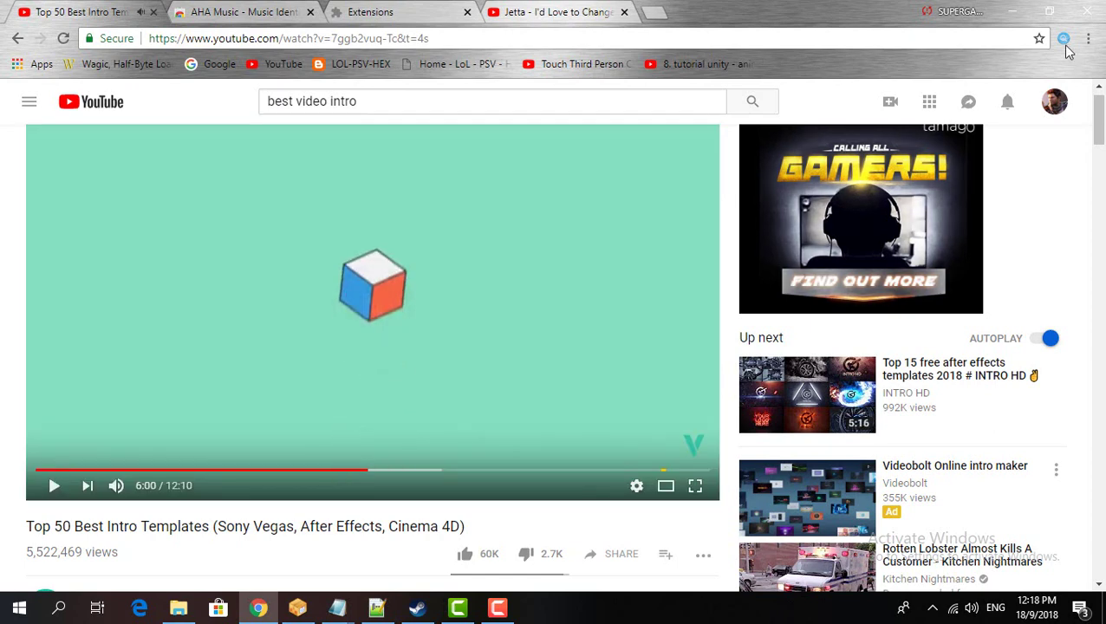
# Try to identify the music from 6:00 with the AHA Music extension, rewinding and replaying the passage for another attempt.
pyautogui.click(1065, 42)
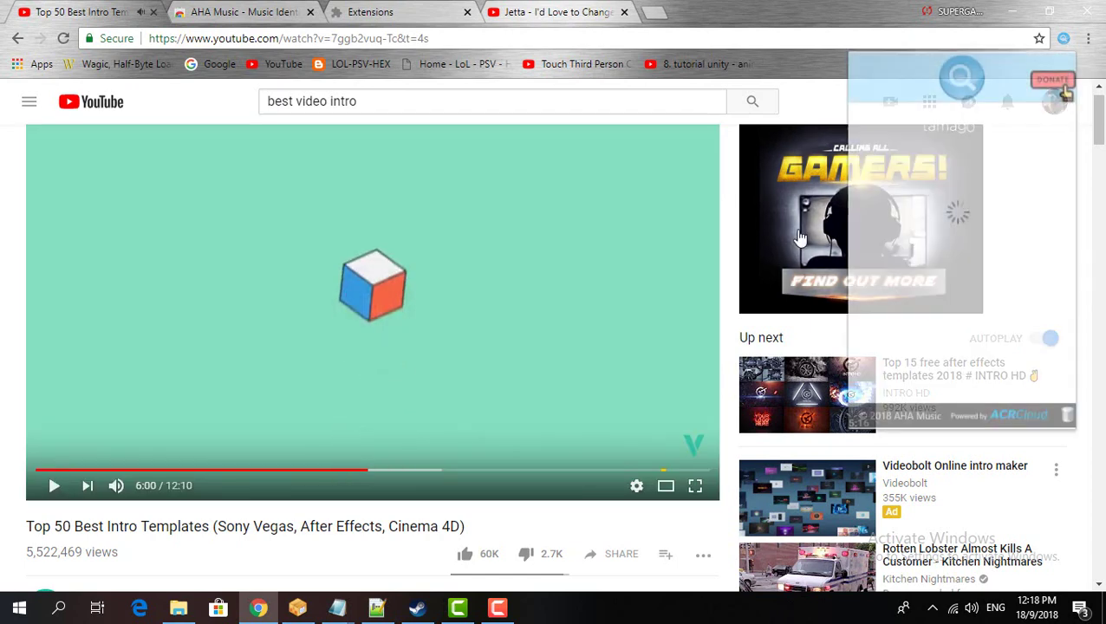
pyautogui.click(299, 332)
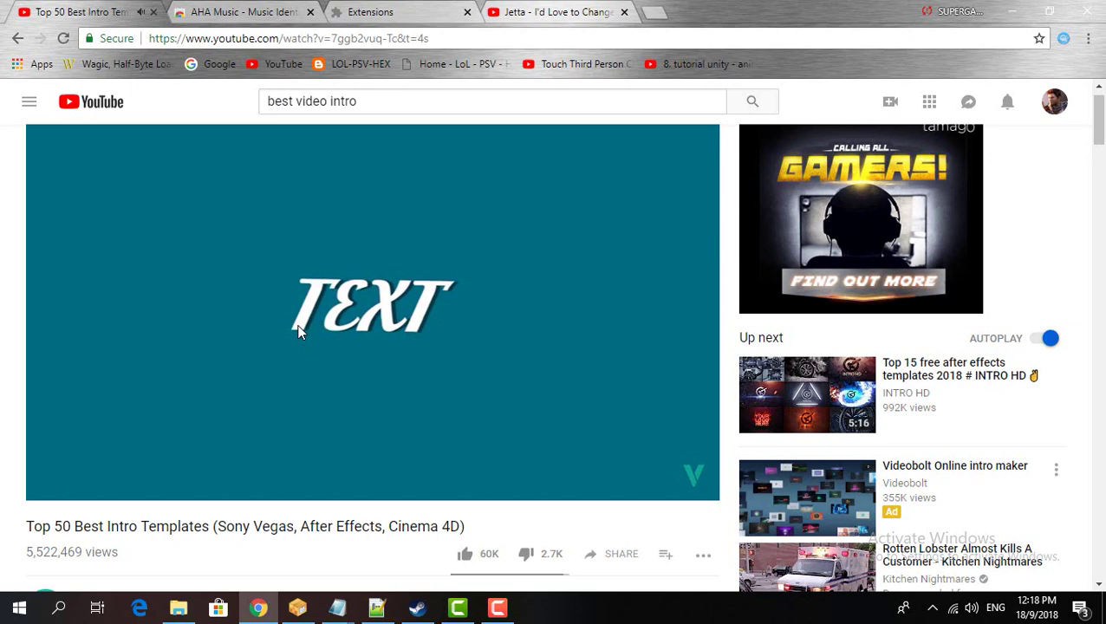
pyautogui.click(1064, 39)
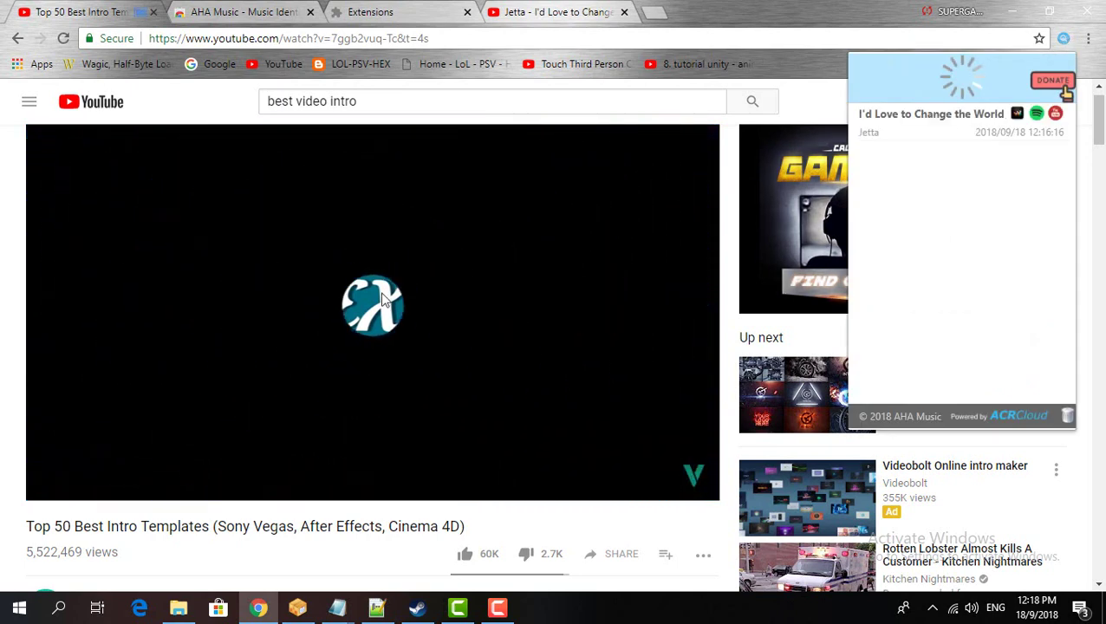
pyautogui.click(382, 299)
pyautogui.moveTo(370, 477); pyautogui.dragTo(382, 462)
pyautogui.click(382, 462)
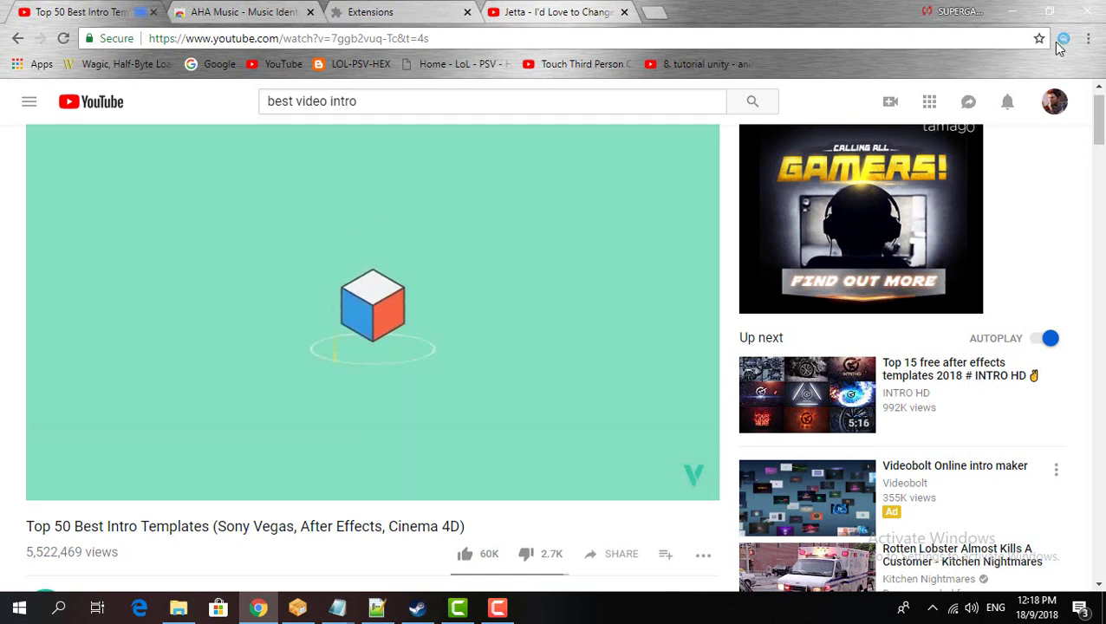
pyautogui.click(1060, 42)
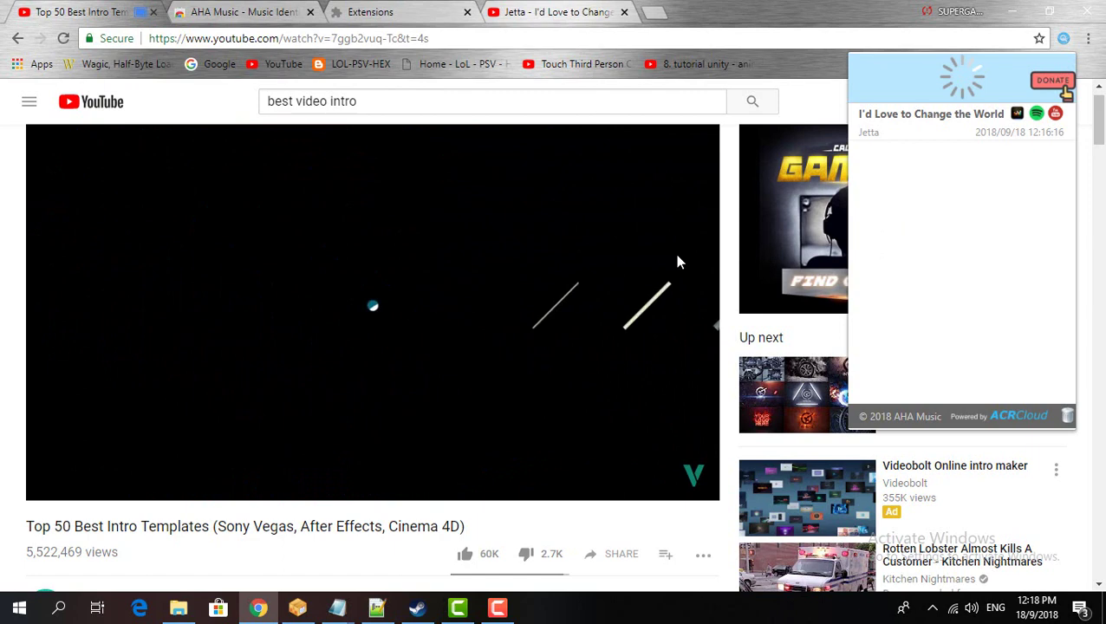
pyautogui.click(564, 266)
pyautogui.click(1063, 39)
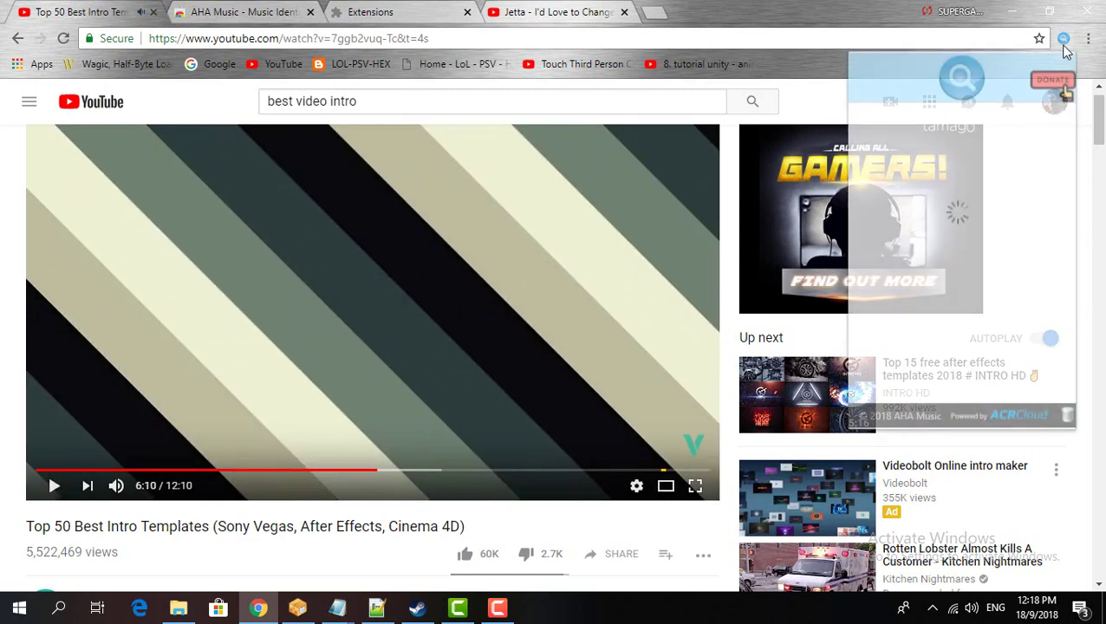
# Identify the music from 5:57 with AHA Music and look over the matching Caravan Palace - Je m'amuse page on YouTube.
pyautogui.click(364, 469)
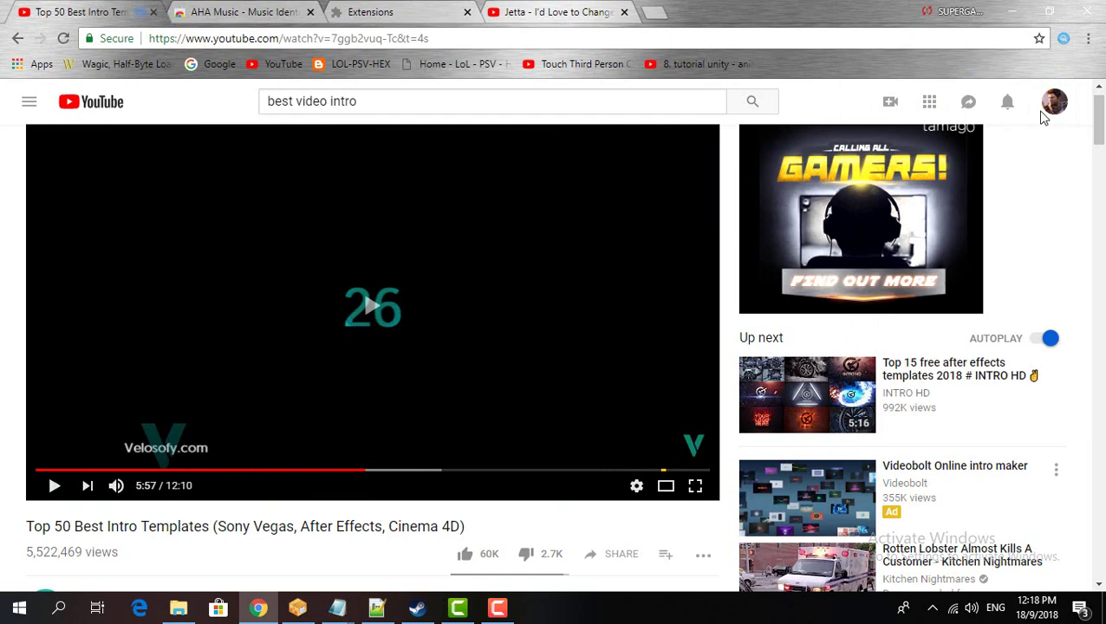
pyautogui.click(1063, 40)
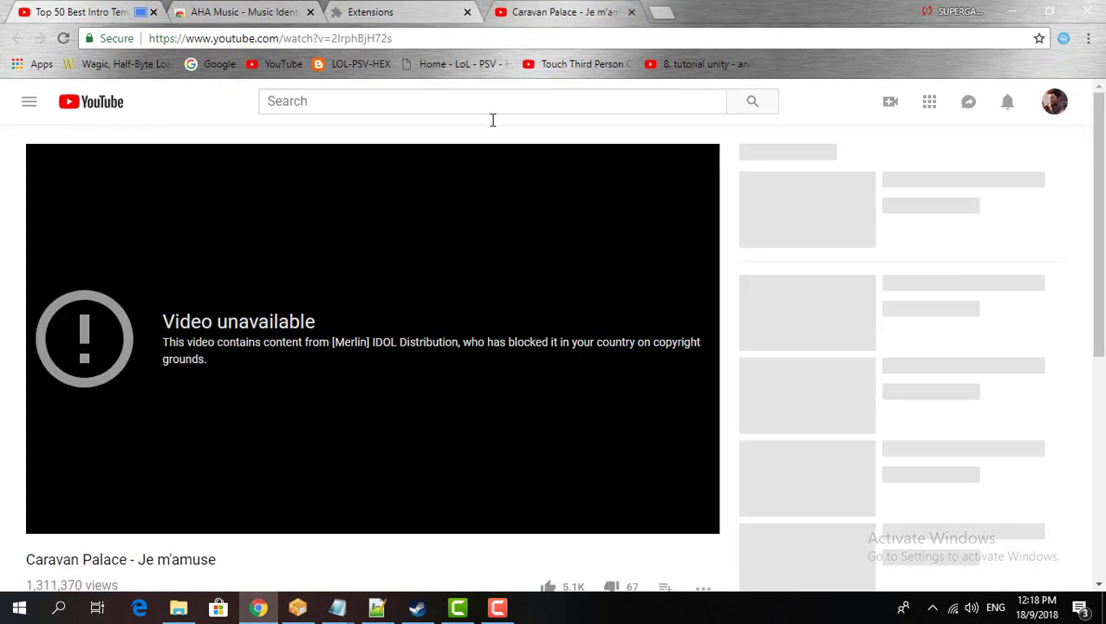
pyautogui.scroll(-1, 113, 356)
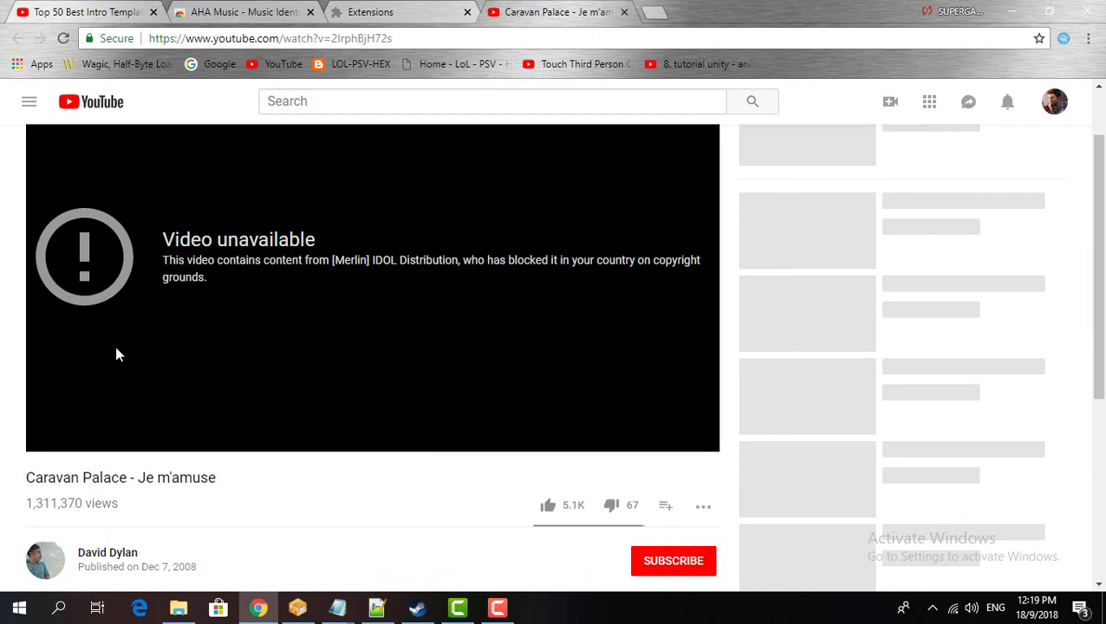
pyautogui.scroll(-4, 115, 347)
pyautogui.scroll(5, 371, 240)
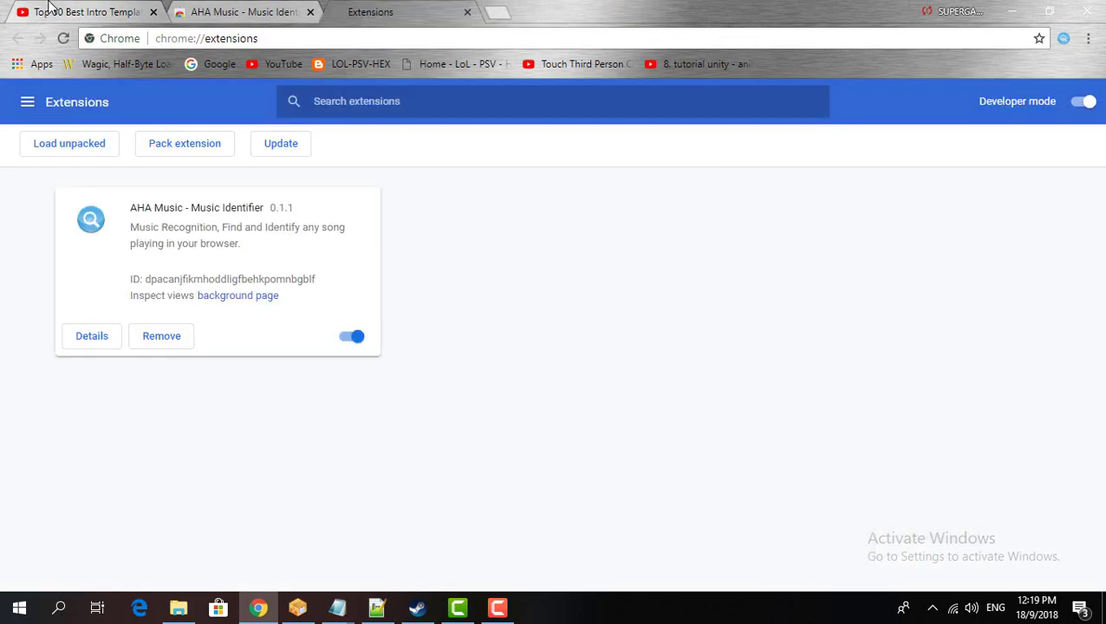
# Return to the Top 50 Best Intro Templates video and identify the music around 3:44 with AHA Music.
pyautogui.hotkey('ctrl', 'Tab')
pyautogui.click(396, 471)
pyautogui.moveTo(400, 482); pyautogui.dragTo(239, 479)
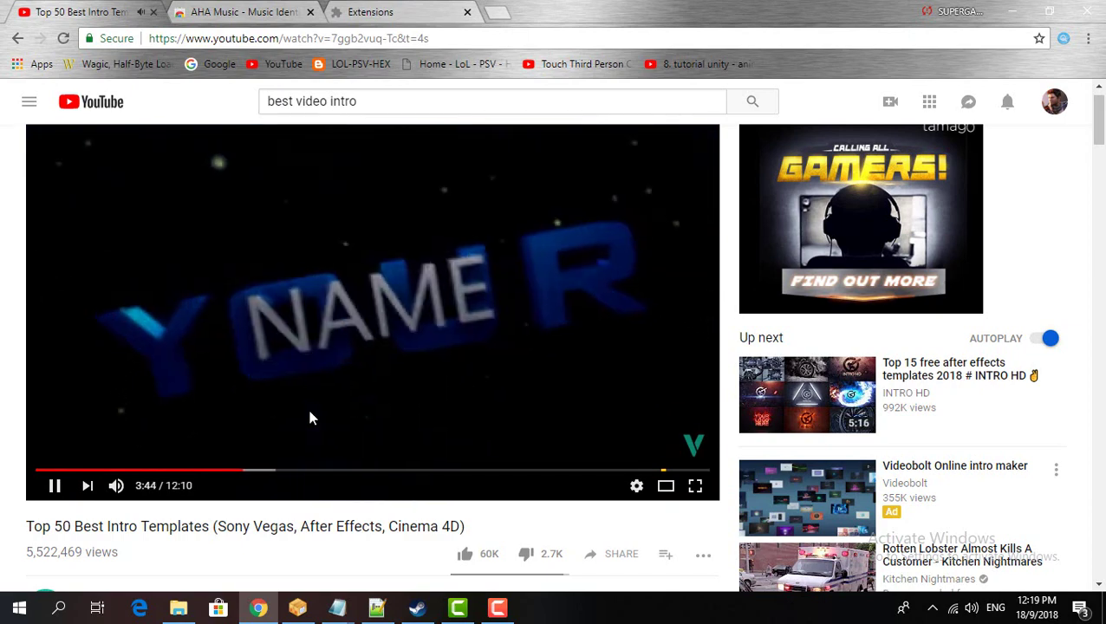
pyautogui.press('space')
pyautogui.click(243, 474)
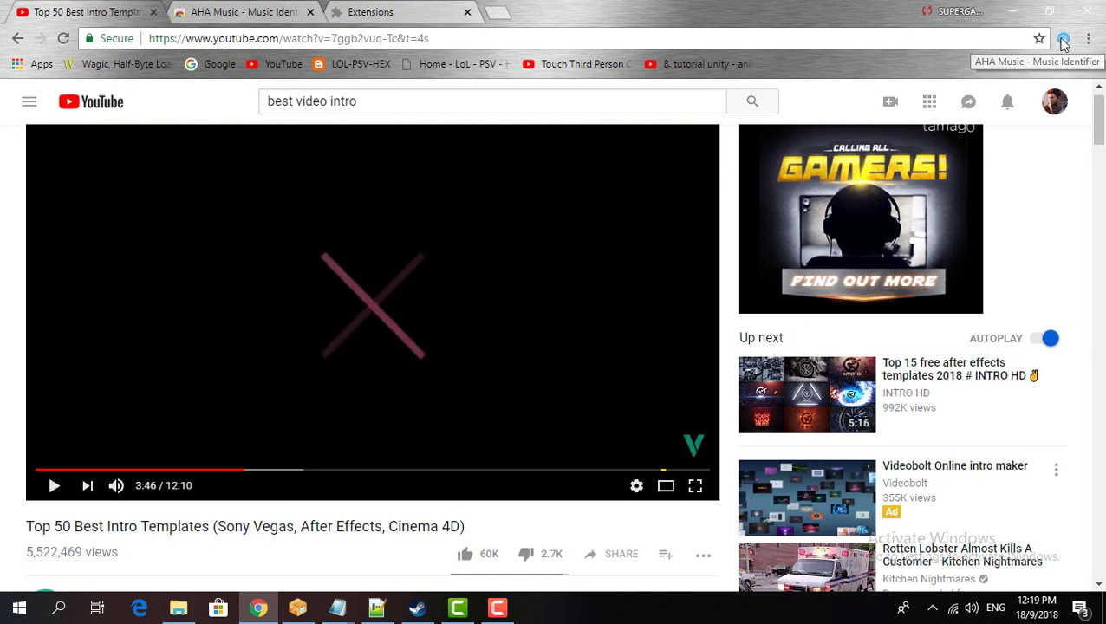
pyautogui.click(1064, 40)
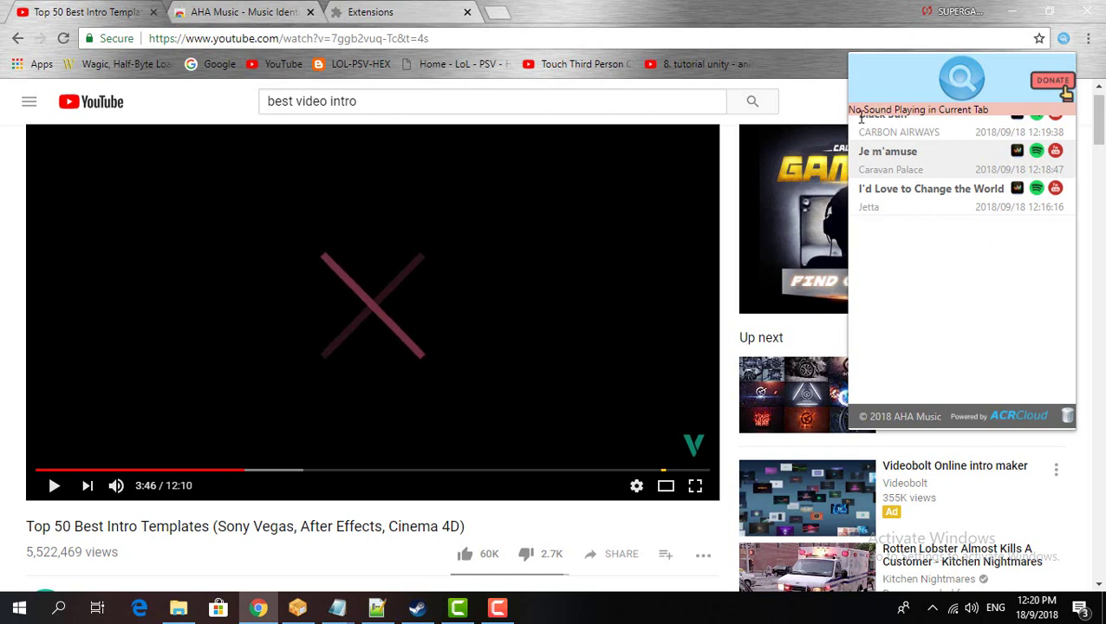
# Open the Black Sun match by Carbon Airways on YouTube and listen to several parts up to 0:50, closing its banner ad.
pyautogui.moveTo(860, 118); pyautogui.dragTo(904, 117)
pyautogui.click(931, 129)
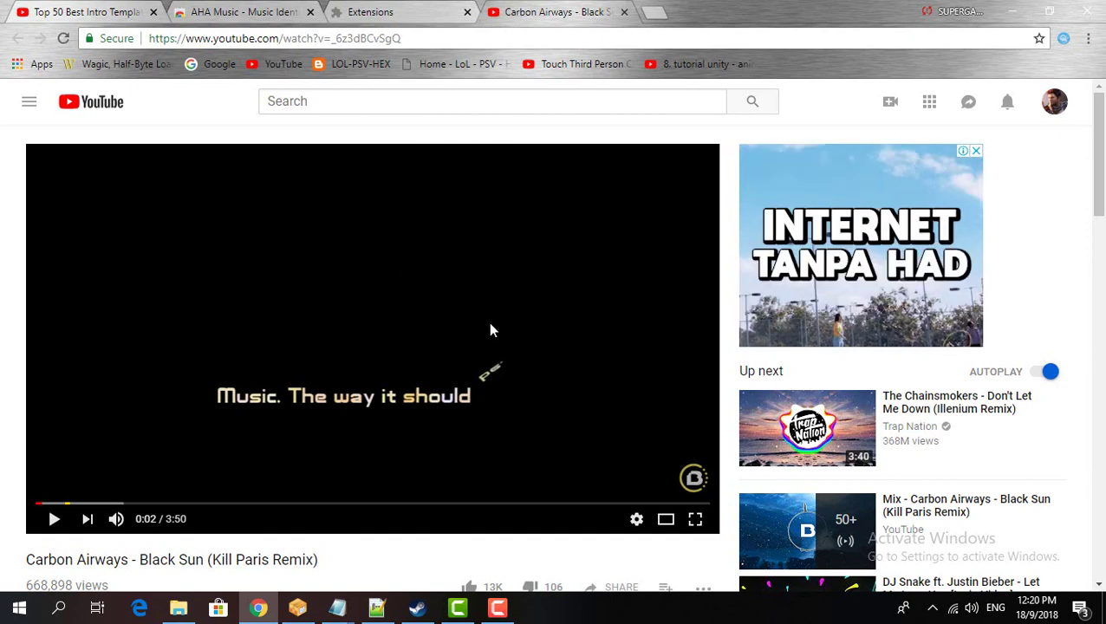
pyautogui.click(372, 364)
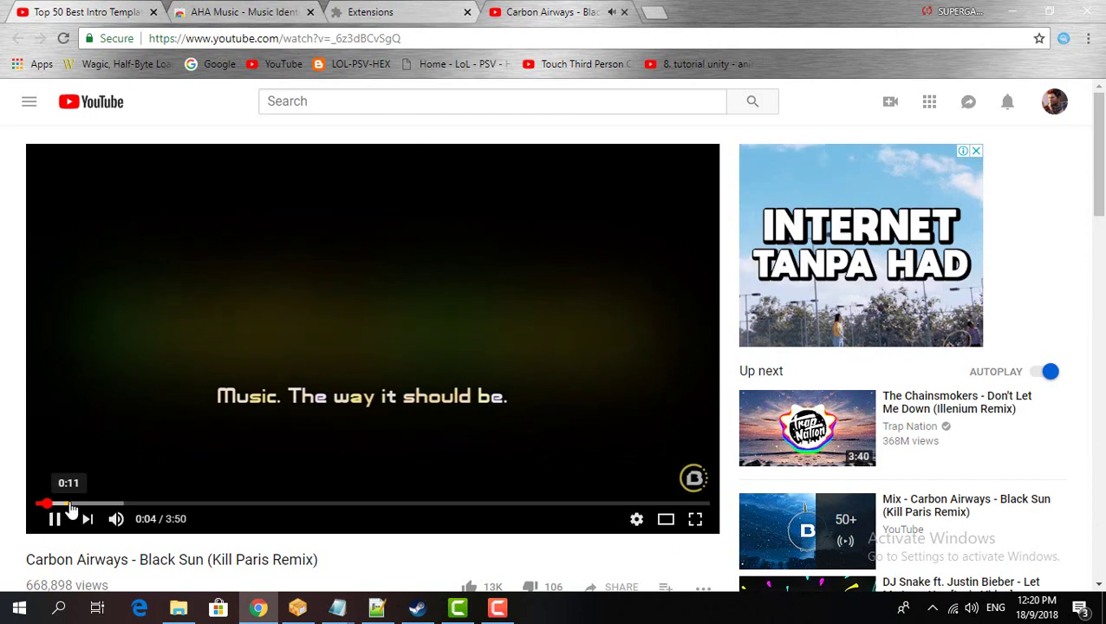
pyautogui.click(81, 502)
pyautogui.click(104, 503)
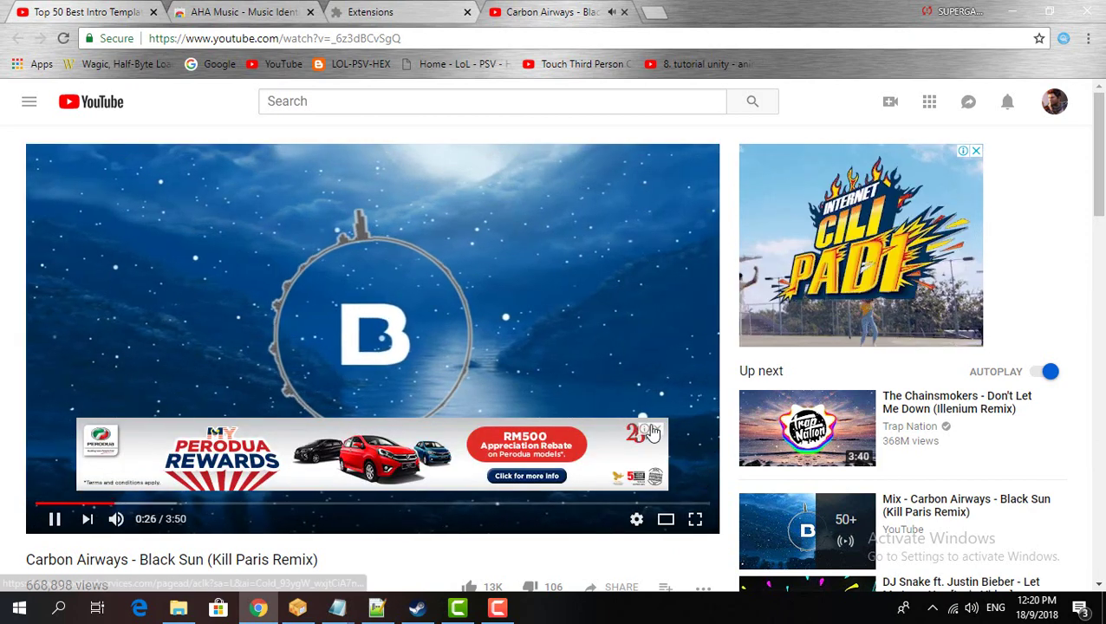
pyautogui.click(657, 428)
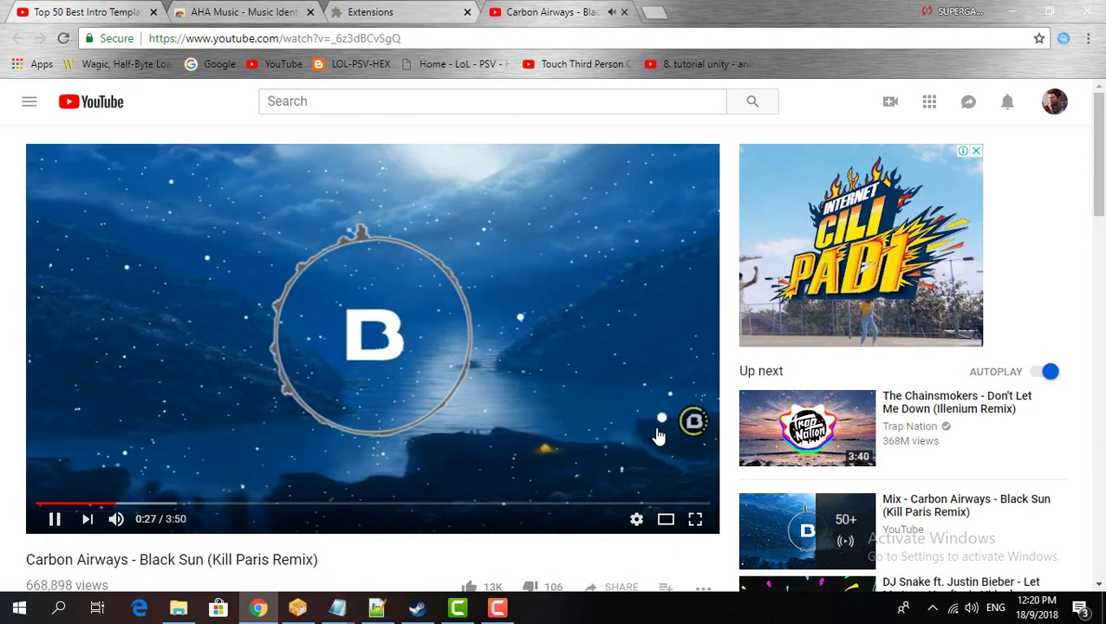
pyautogui.click(132, 504)
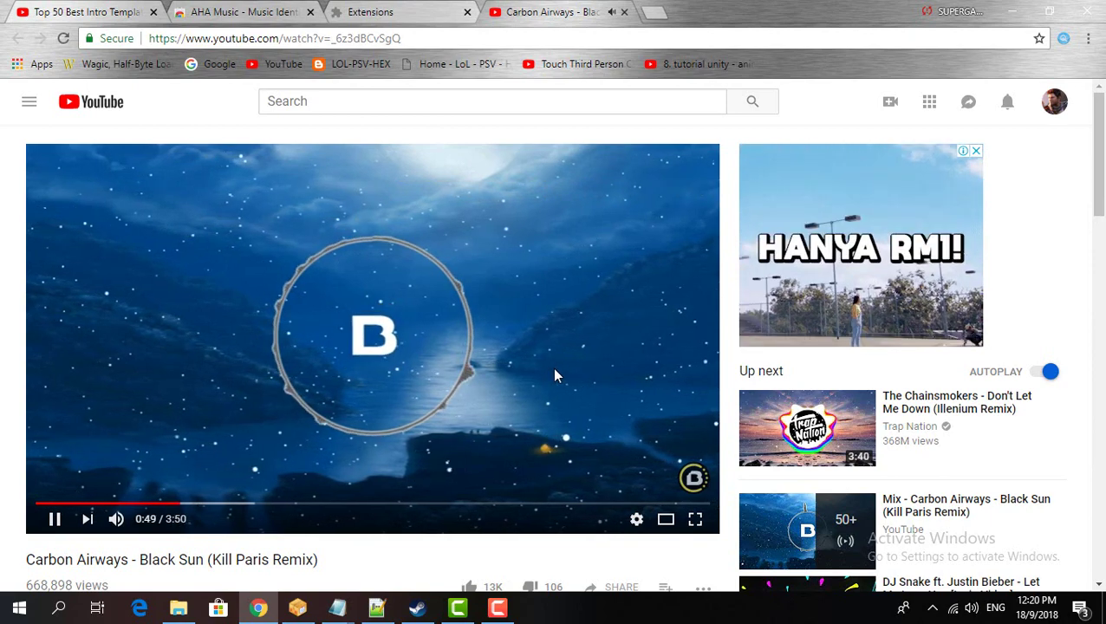
pyautogui.click(558, 319)
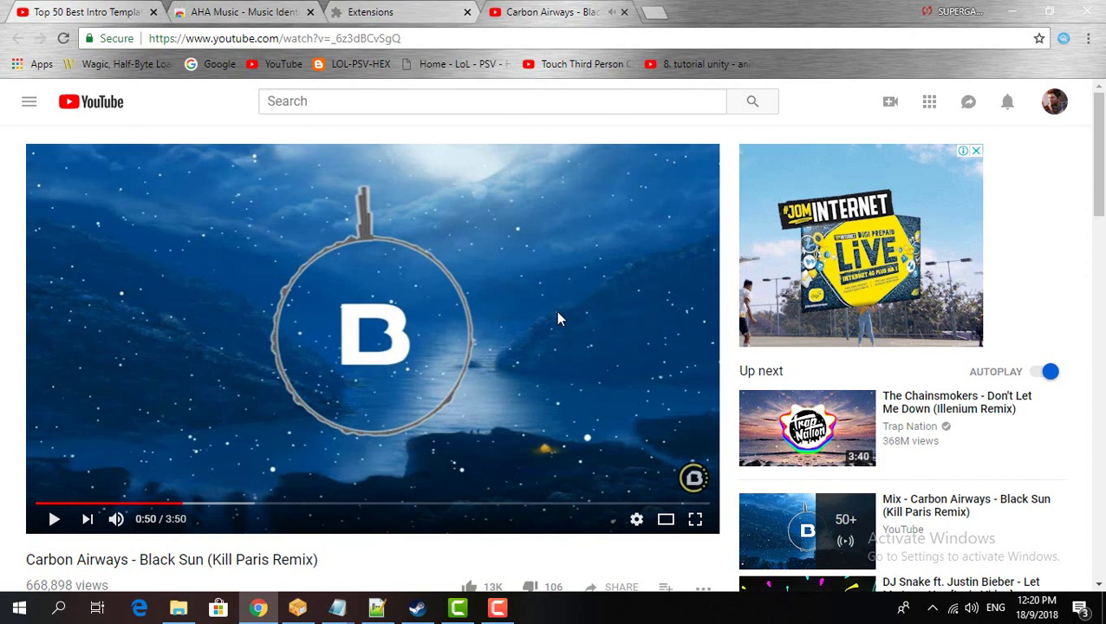
# Replay the intro templates video from 3:38 to compare its music, and return to the Black Sun remix.
pyautogui.click(97, 11)
pyautogui.moveTo(245, 475); pyautogui.dragTo(239, 480)
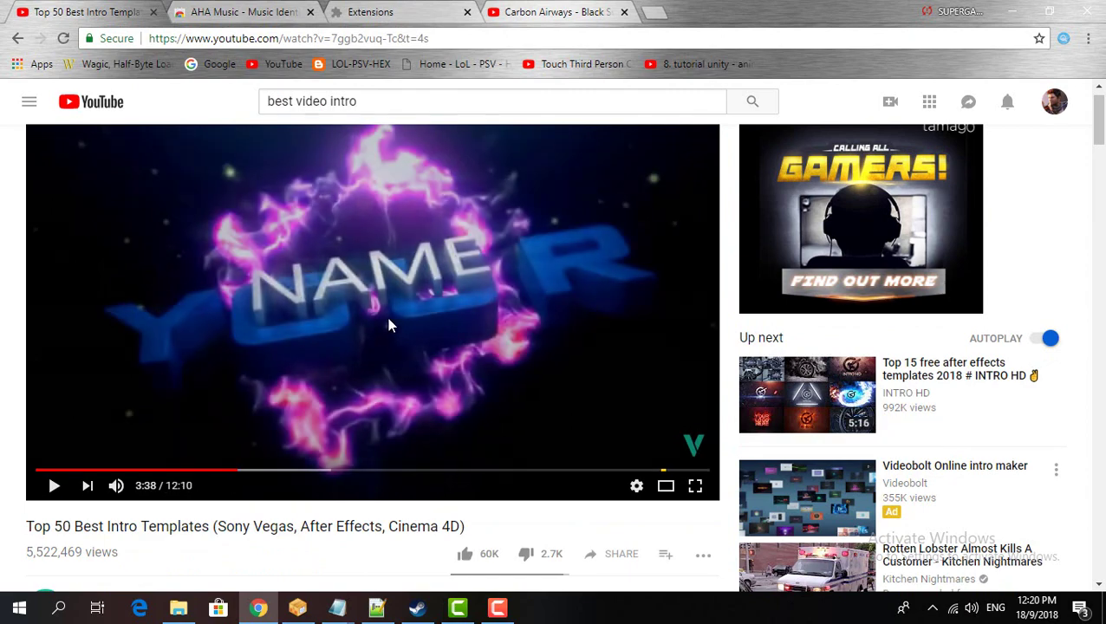
pyautogui.click(54, 487)
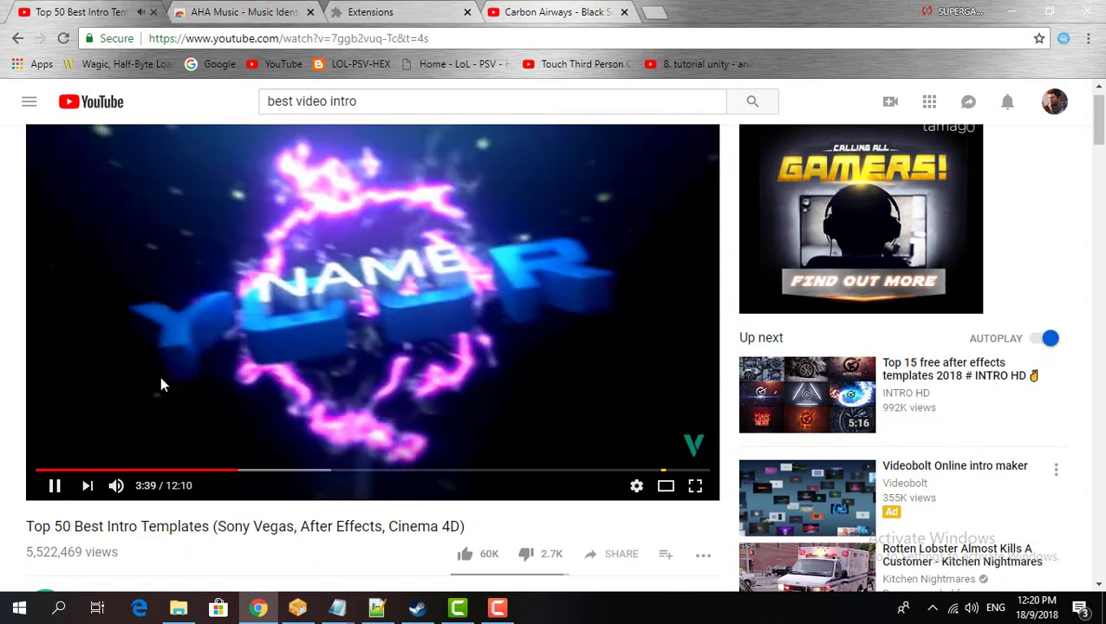
pyautogui.click(409, 292)
pyautogui.click(539, 8)
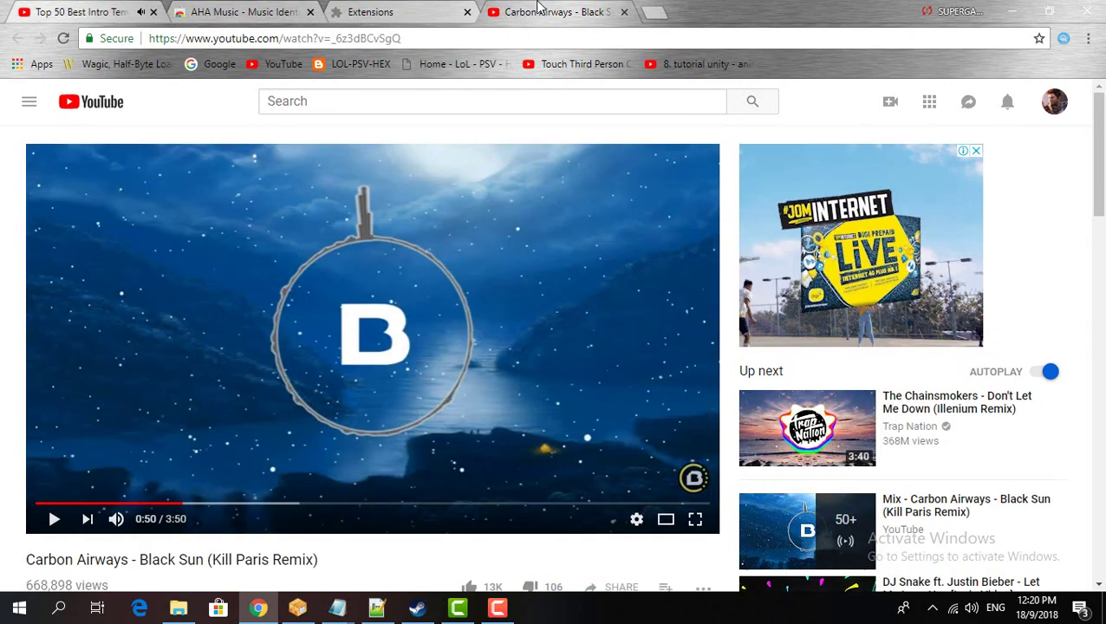